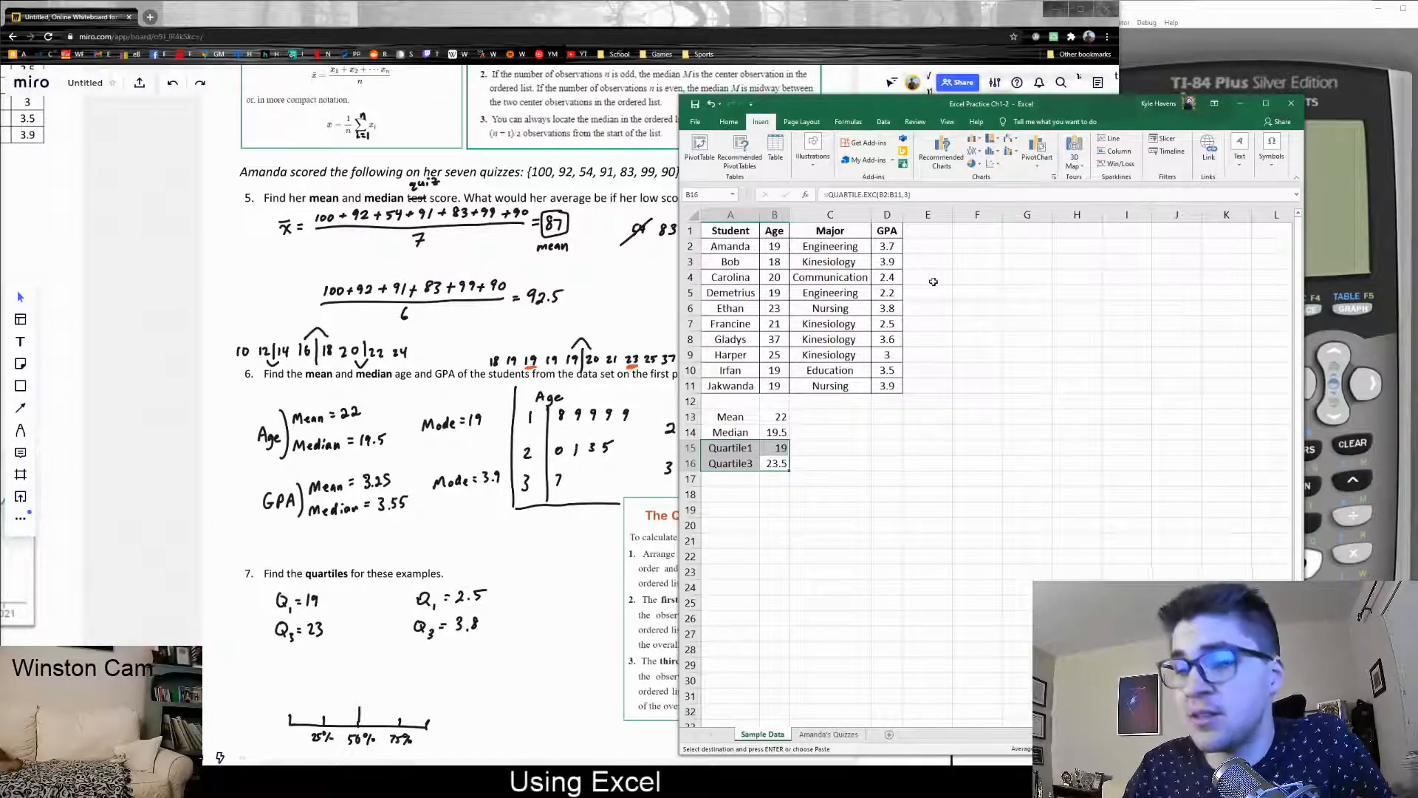
# Clear the Quartile1 and Quartile3 labels and values from A15:B16, keeping only Mean and Median
pyautogui.press('Down')
pyautogui.press('Left')
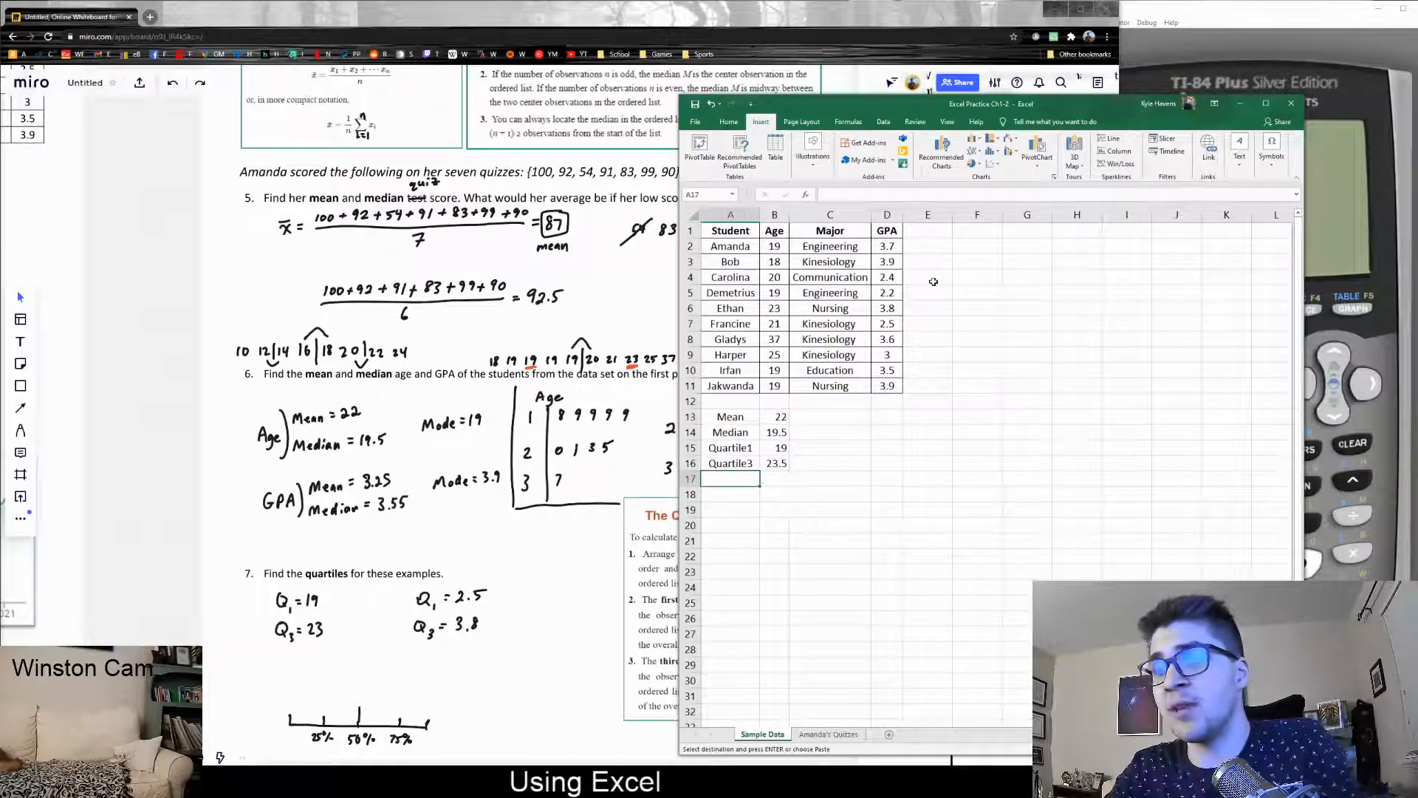
pyautogui.press('Up')
pyautogui.press('Delete')
pyautogui.press('Right')
pyautogui.press('Delete')
pyautogui.press('Up')
pyautogui.press('Delete')
pyautogui.press('Left')
pyautogui.press('Escape')
pyautogui.press('Down')
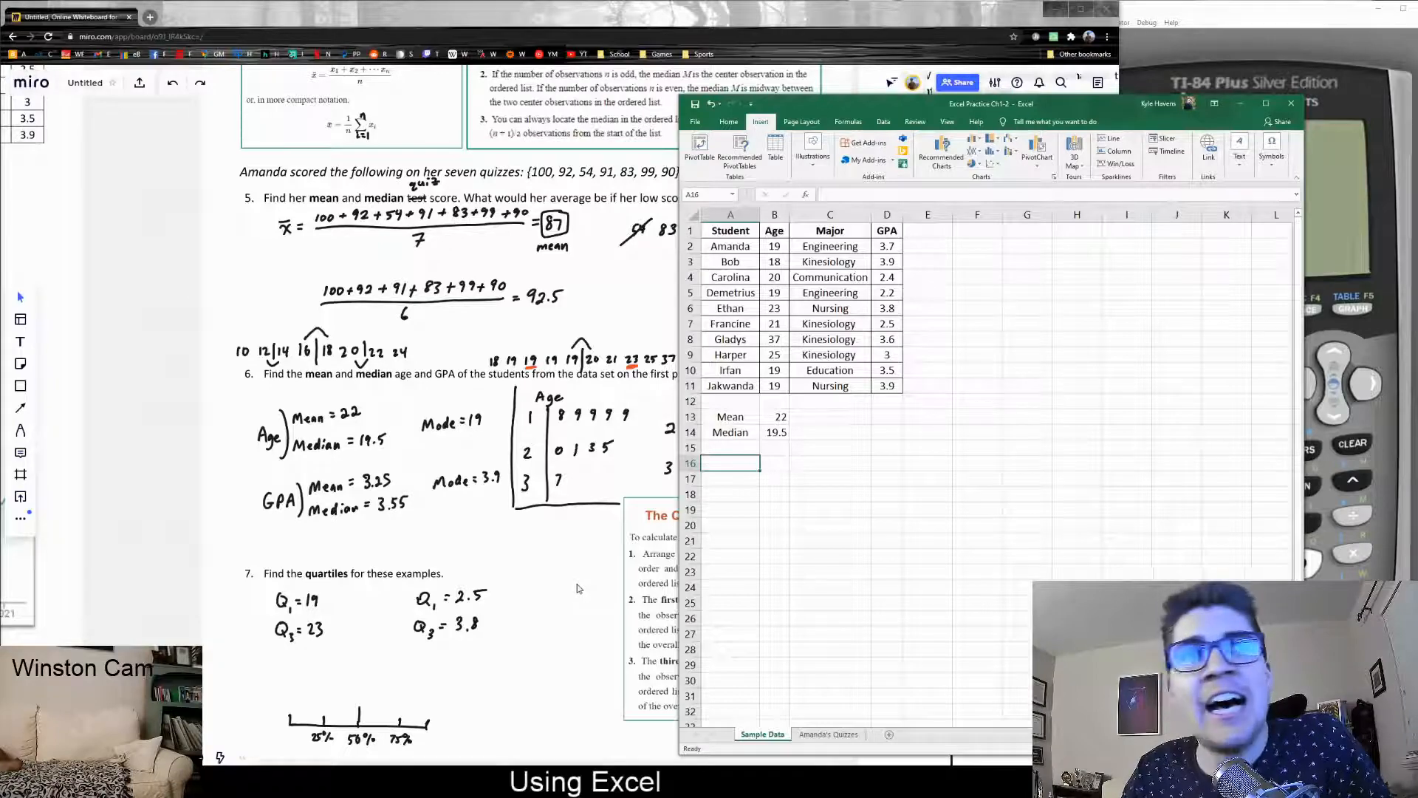
# Pan the Miro board to problem 11, showing variance 244.6 and standard deviation ≈15.64
pyautogui.click(165, 444)
pyautogui.moveTo(776, 614); pyautogui.dragTo(156, 194)
pyautogui.moveTo(824, 536); pyautogui.dragTo(413, 633)
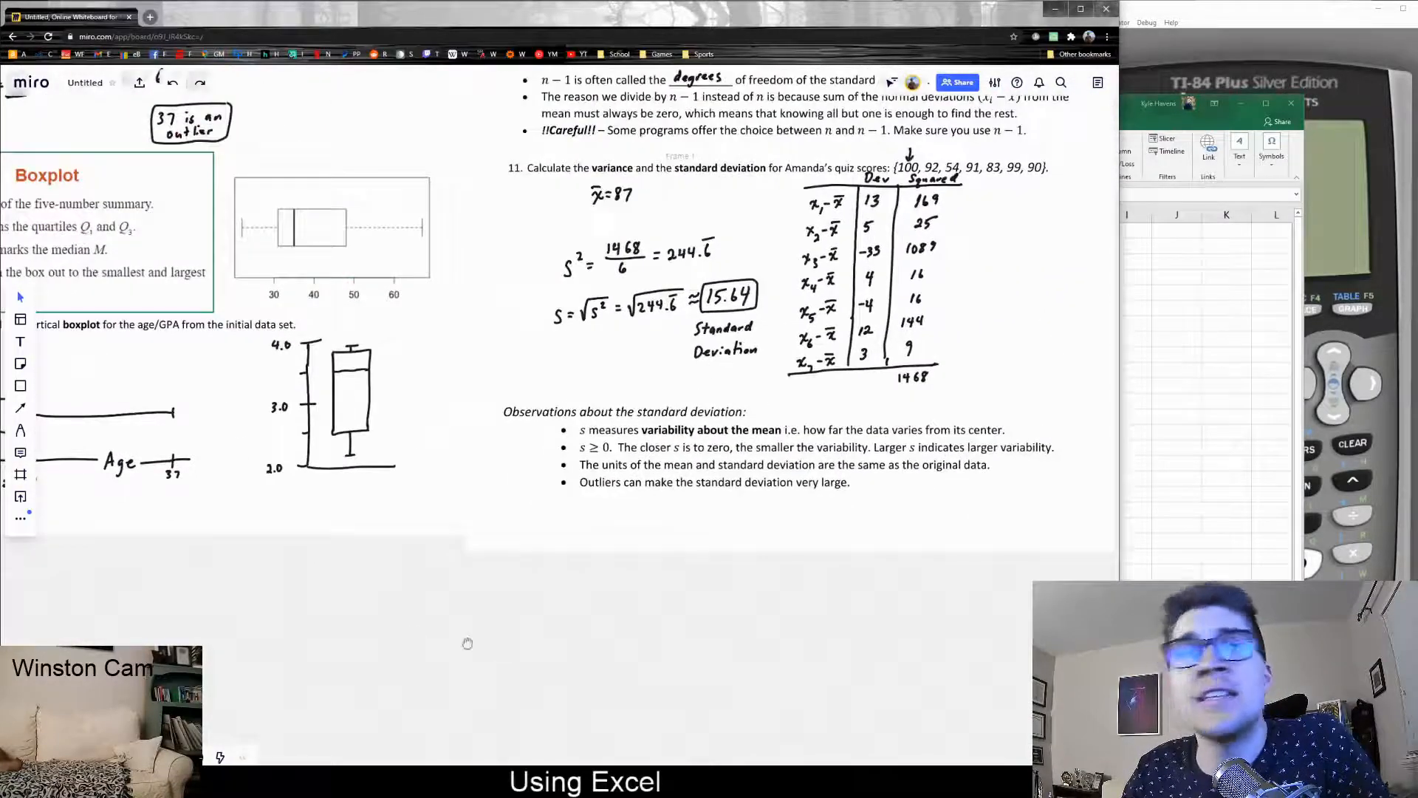
pyautogui.moveTo(724, 613); pyautogui.dragTo(432, 757)
# Back in Excel, label A15 'STDev' and begin an =stde formula in B15
pyautogui.hotkey('alt', 'Tab')
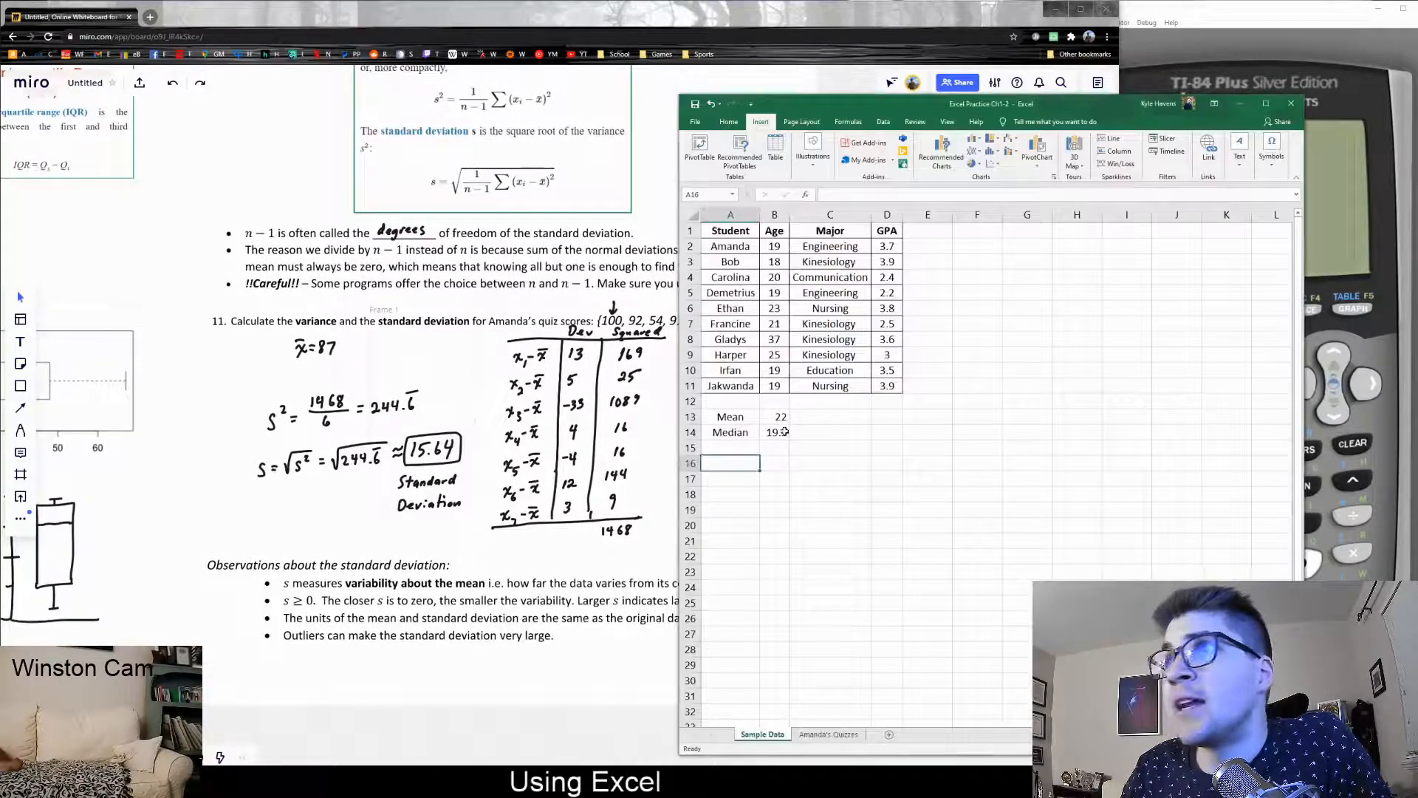
pyautogui.click(746, 451)
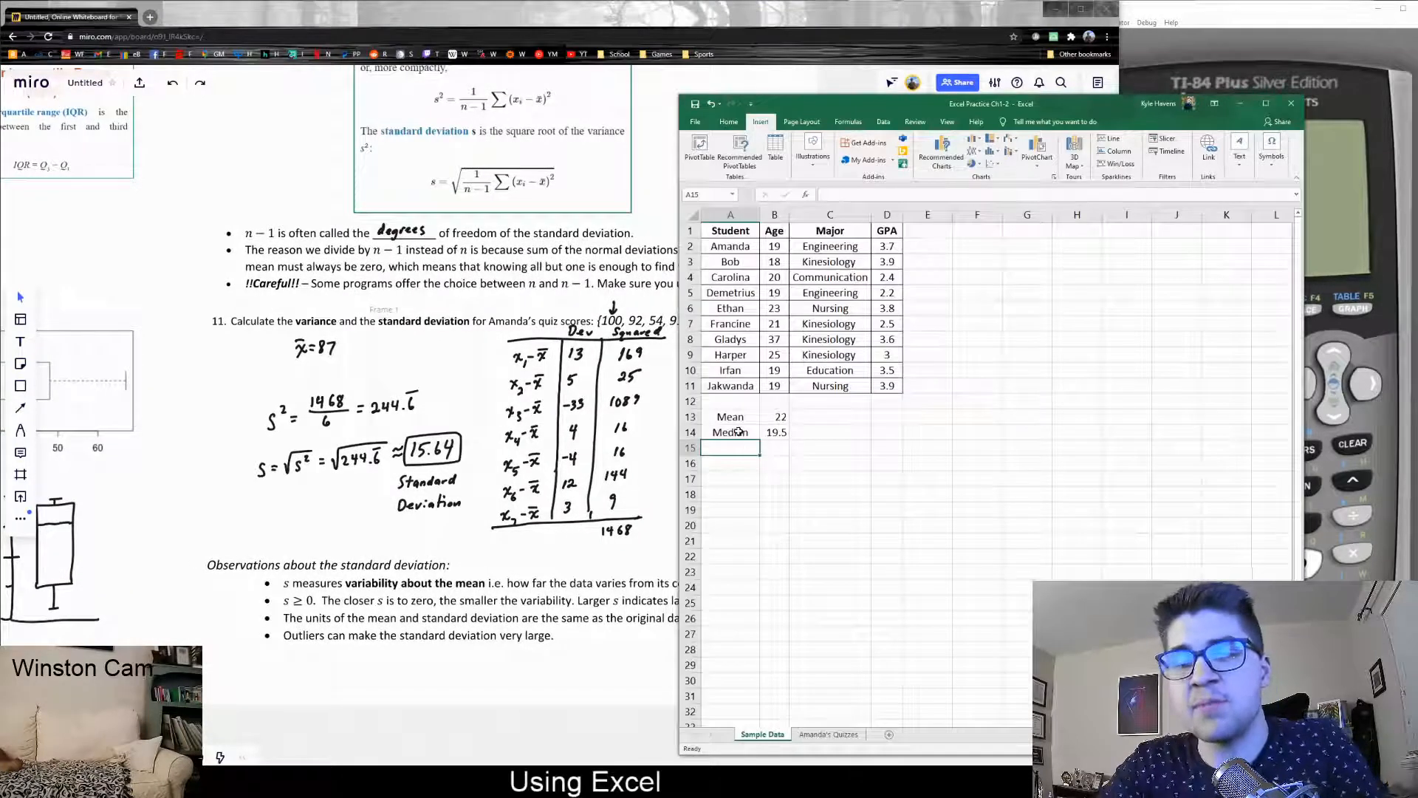
pyautogui.write('Stan')
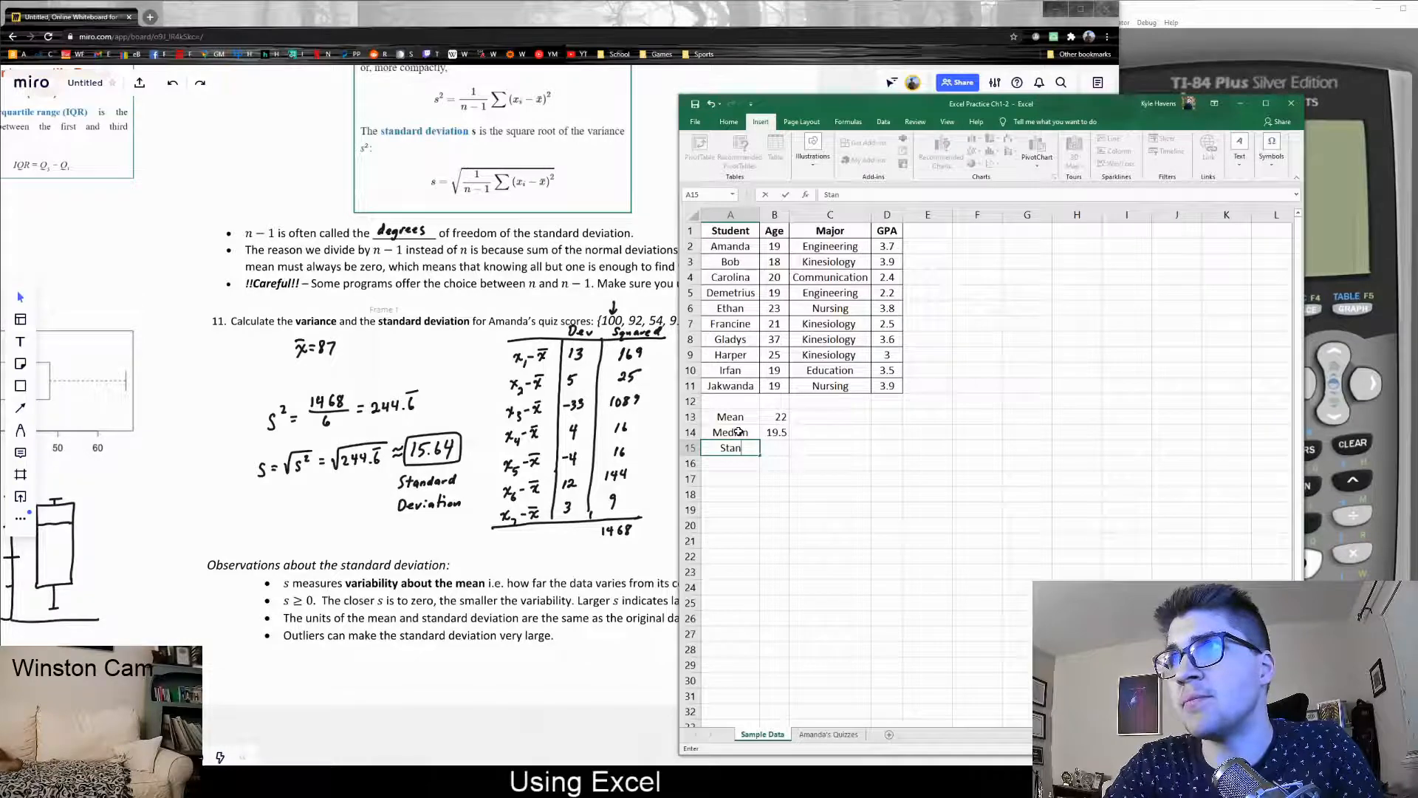
pyautogui.write('d')
pyautogui.press('BackSpace')
pyautogui.press('BackSpace')
pyautogui.press('BackSpace')
pyautogui.press('BackSpace')
pyautogui.write('TD')
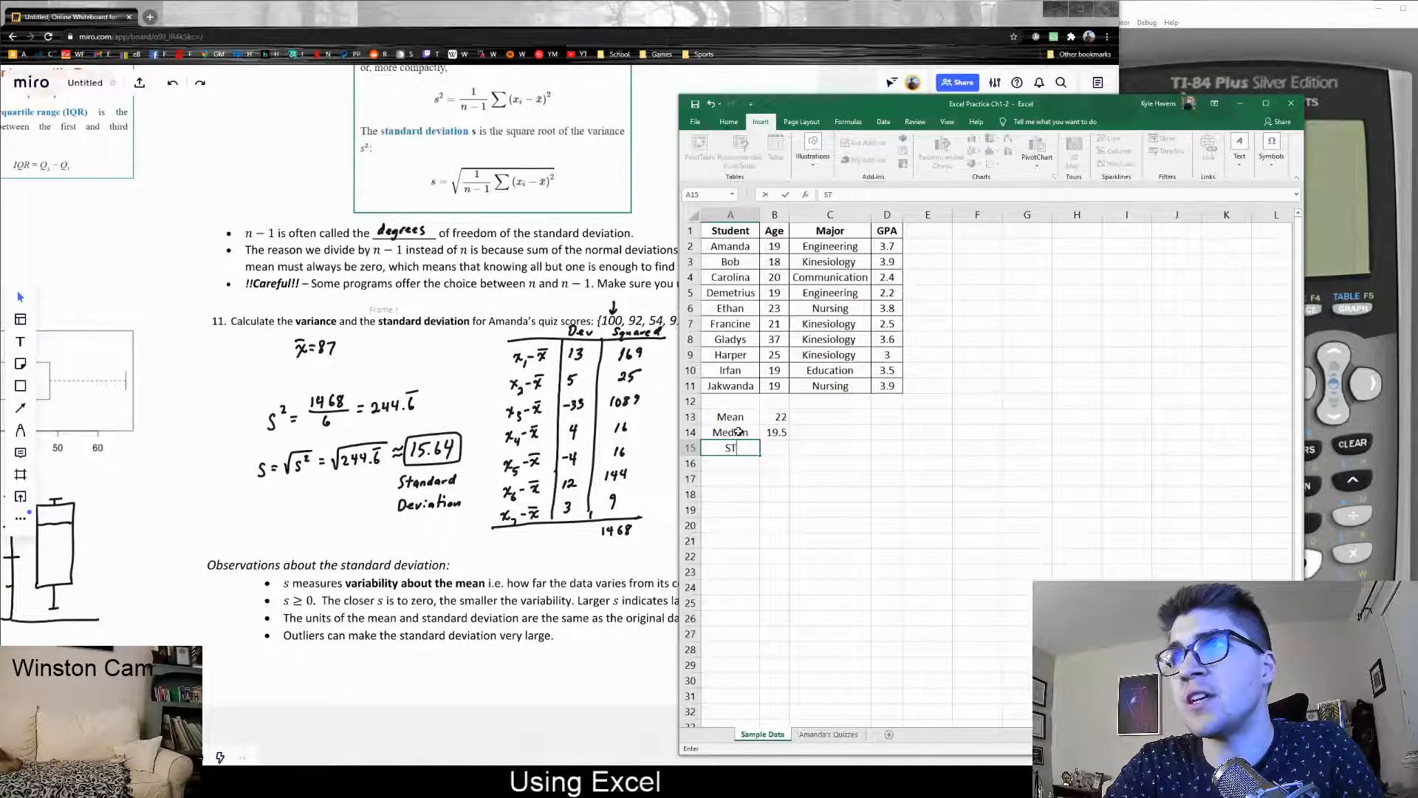
pyautogui.press('Tab')
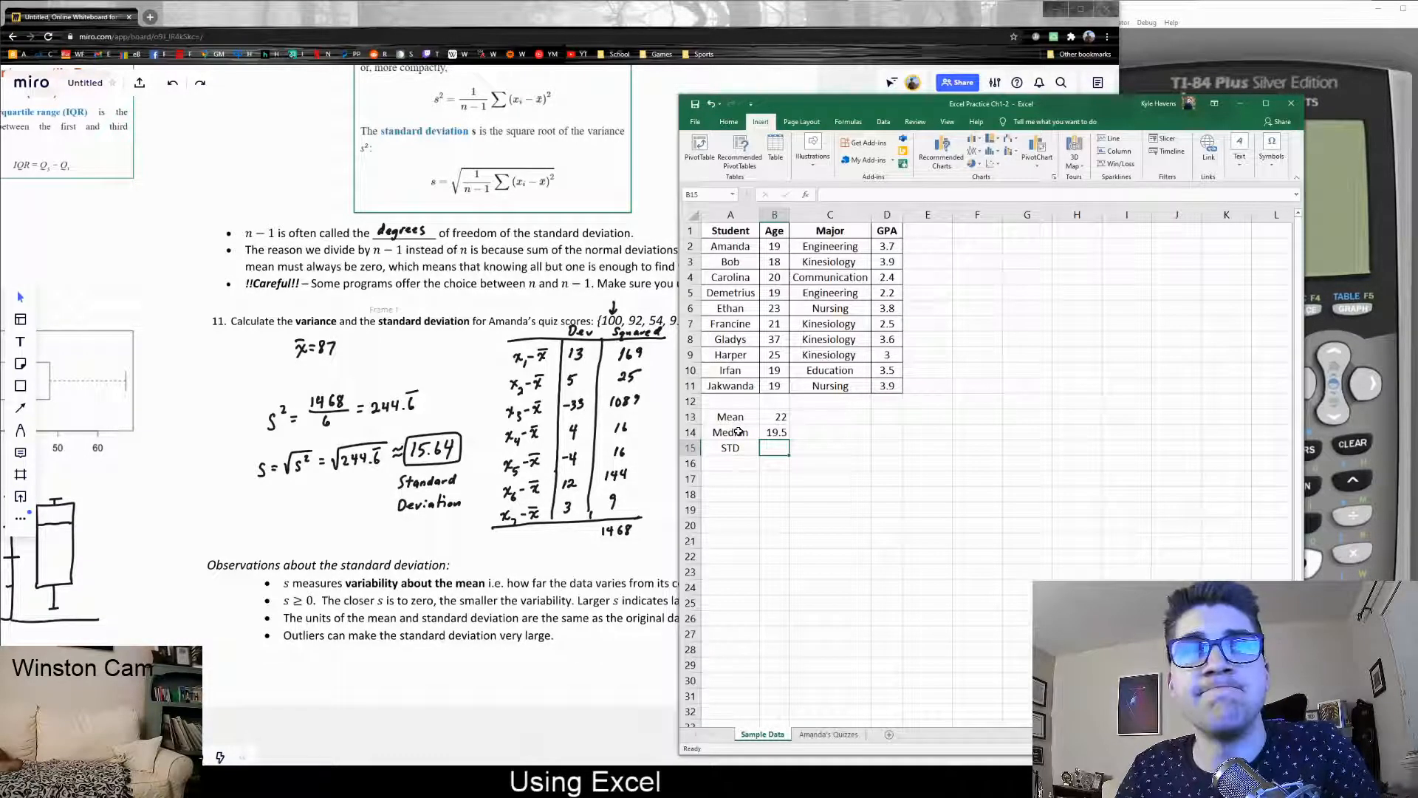
pyautogui.click(744, 445)
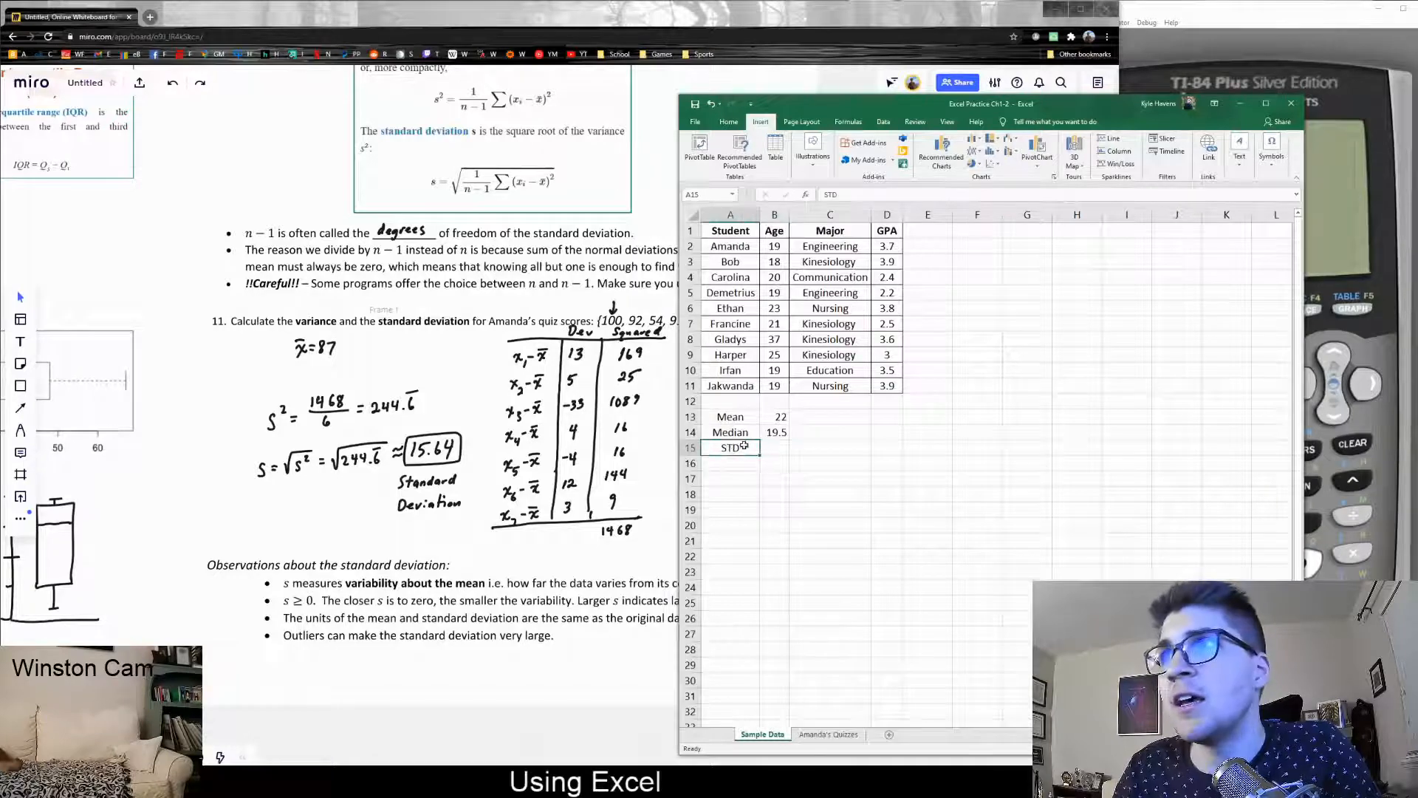
pyautogui.doubleClick(744, 446)
pyautogui.write('ev')
pyautogui.press('Tab')
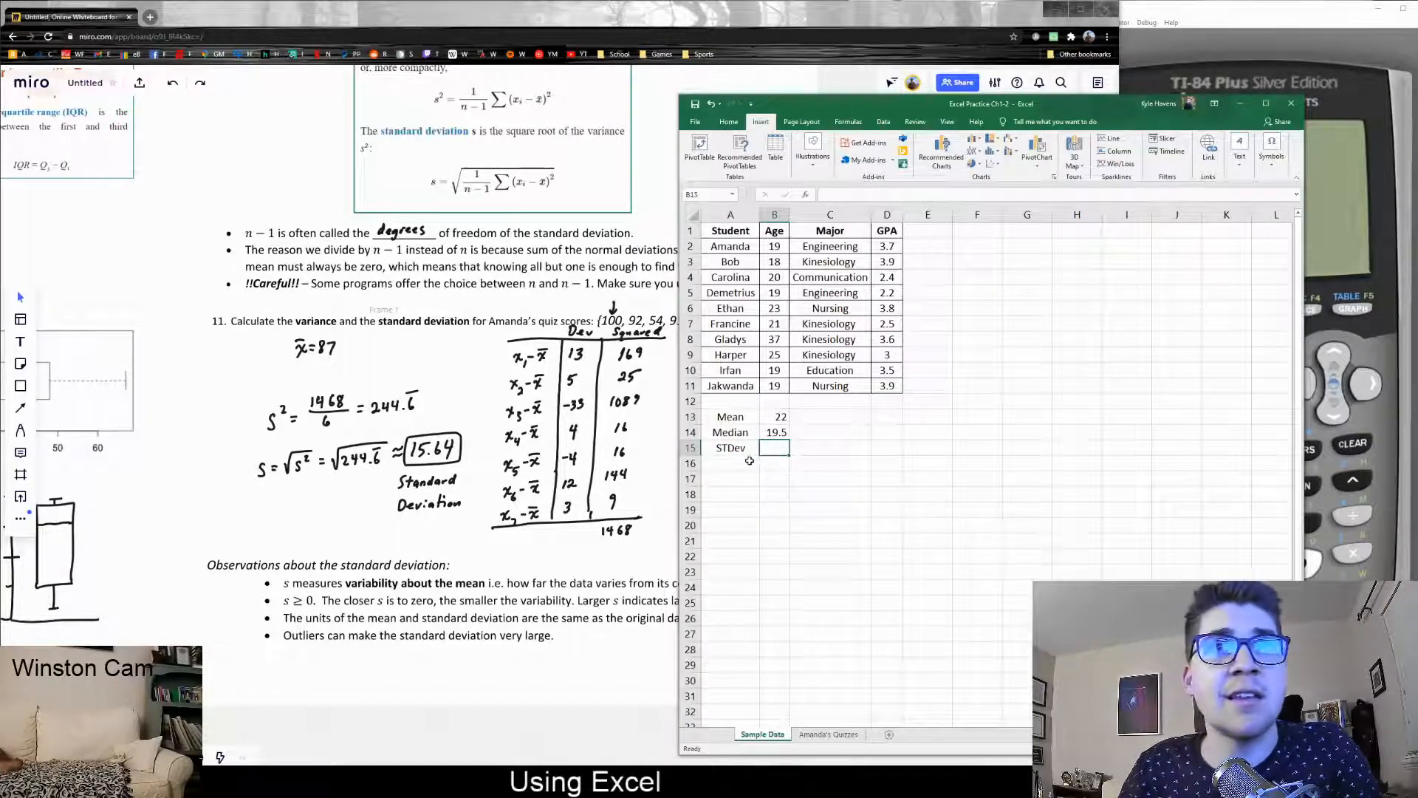
pyautogui.write('=')
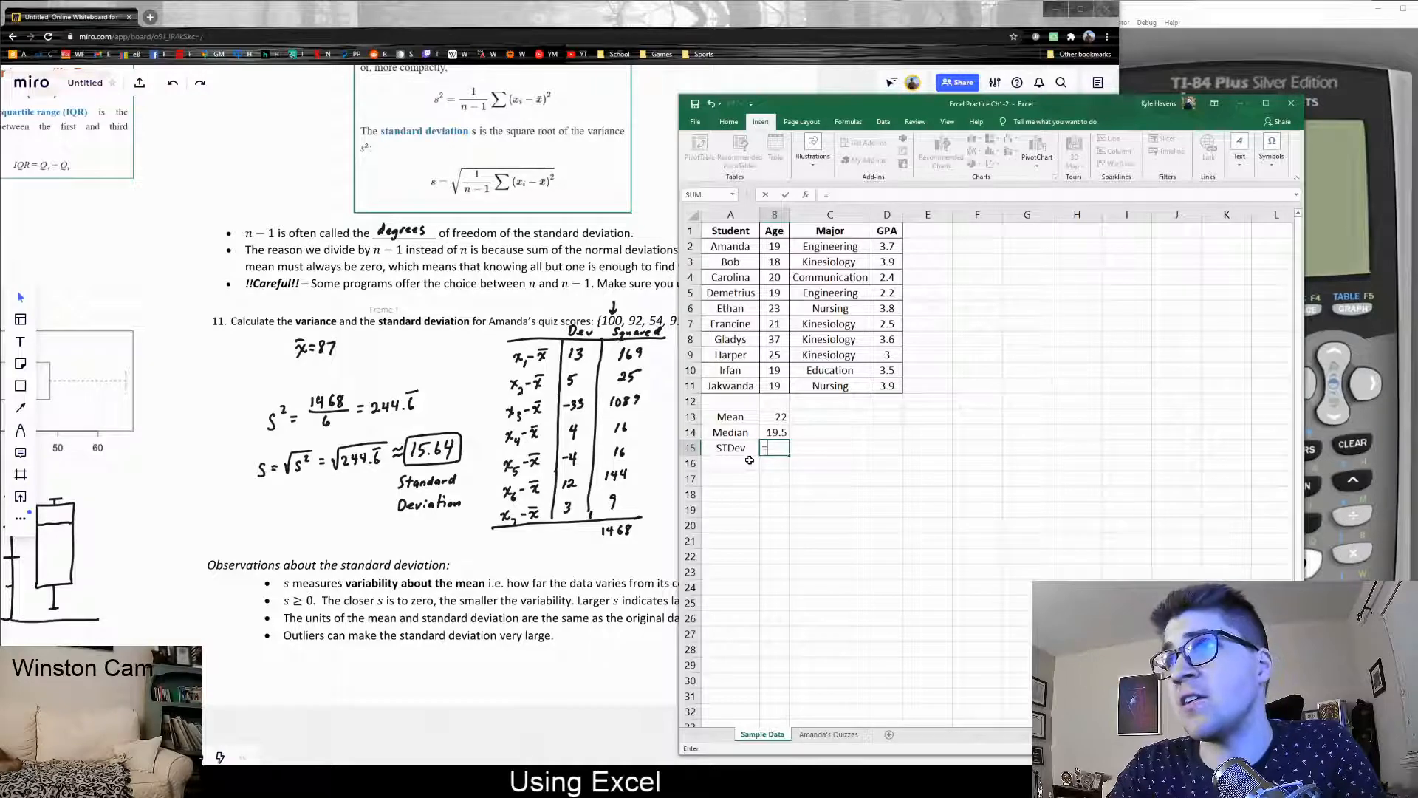
pyautogui.write('st')
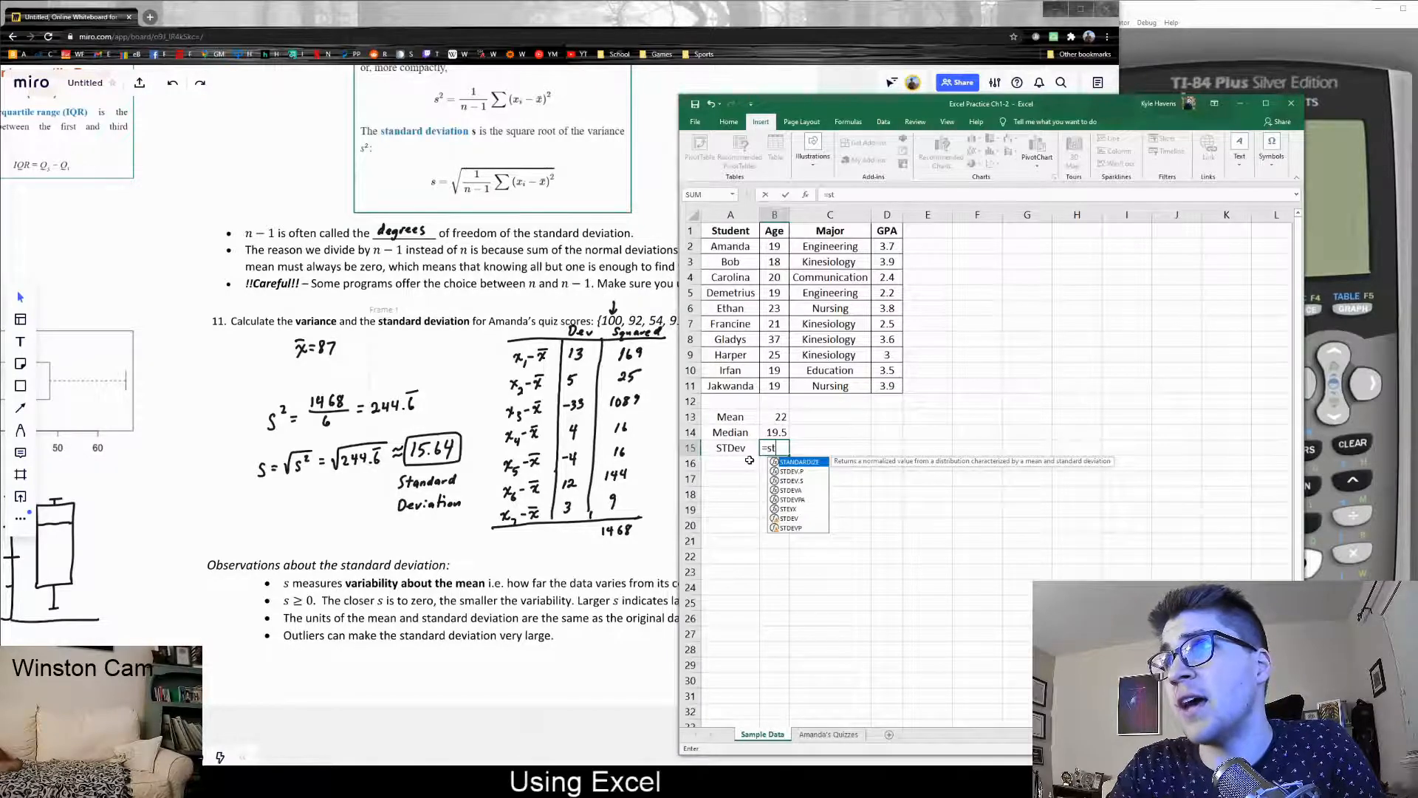
pyautogui.write('dev')
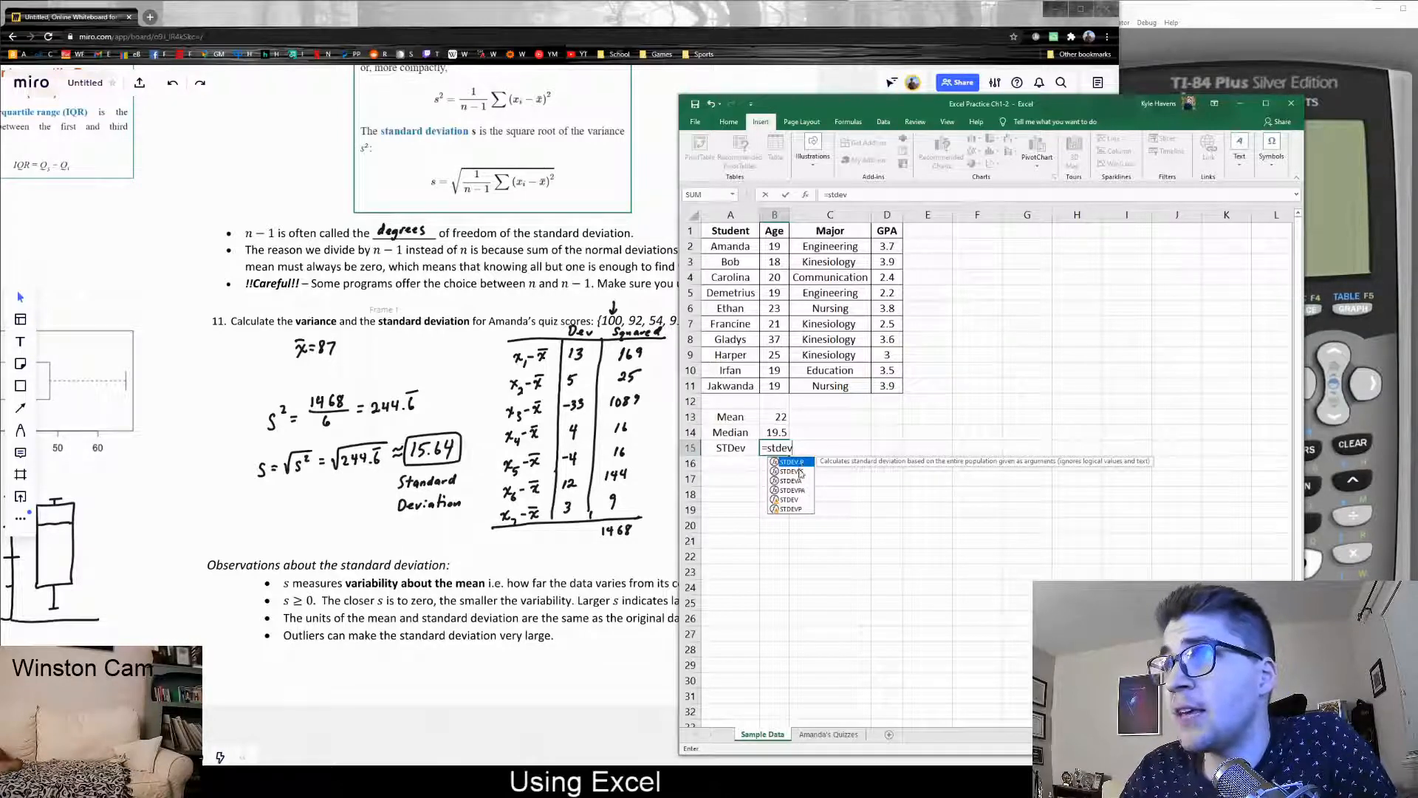
# Complete B15 as =STDEV.S(B2:B11), giving an Age standard deviation of 5.7
pyautogui.press('Down')
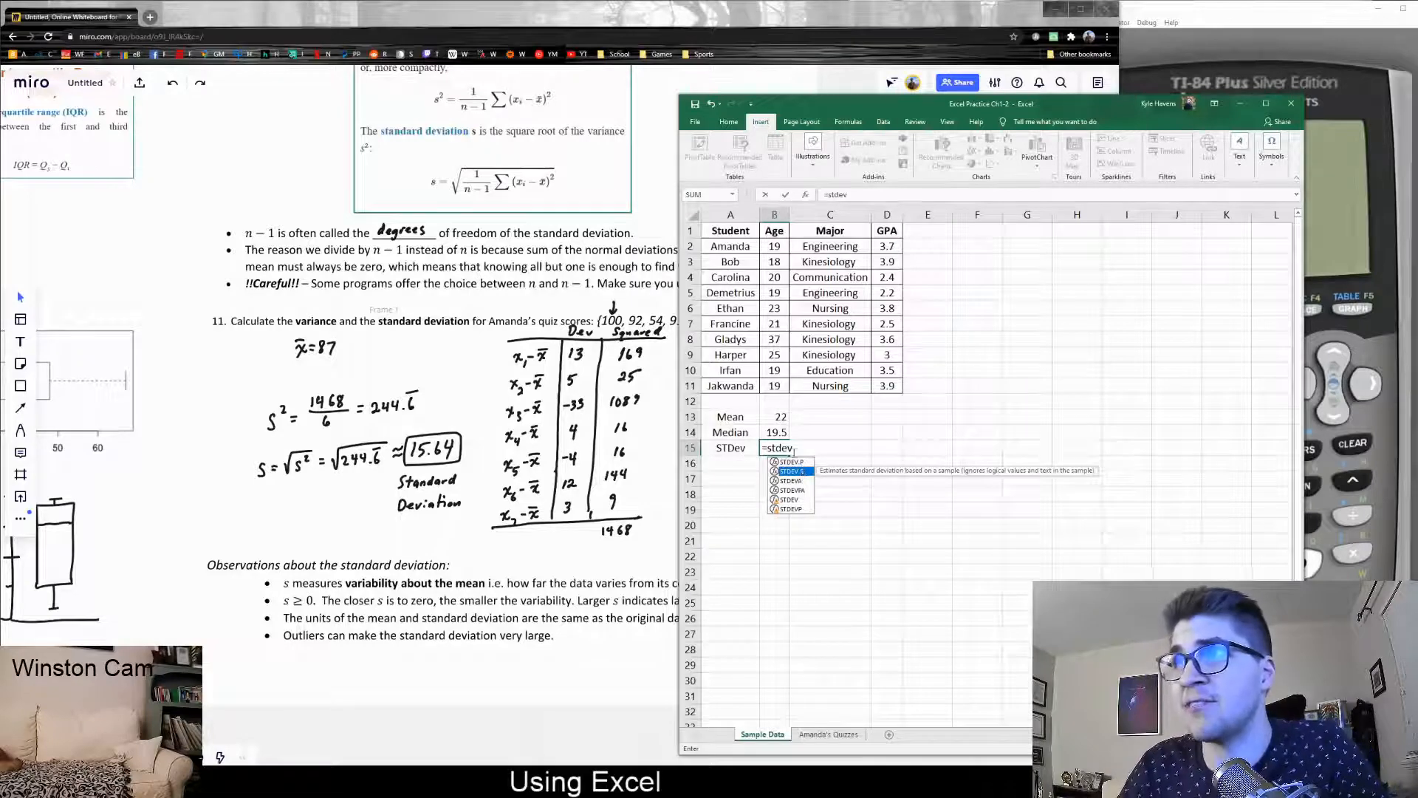
pyautogui.click(853, 194)
pyautogui.write('.s')
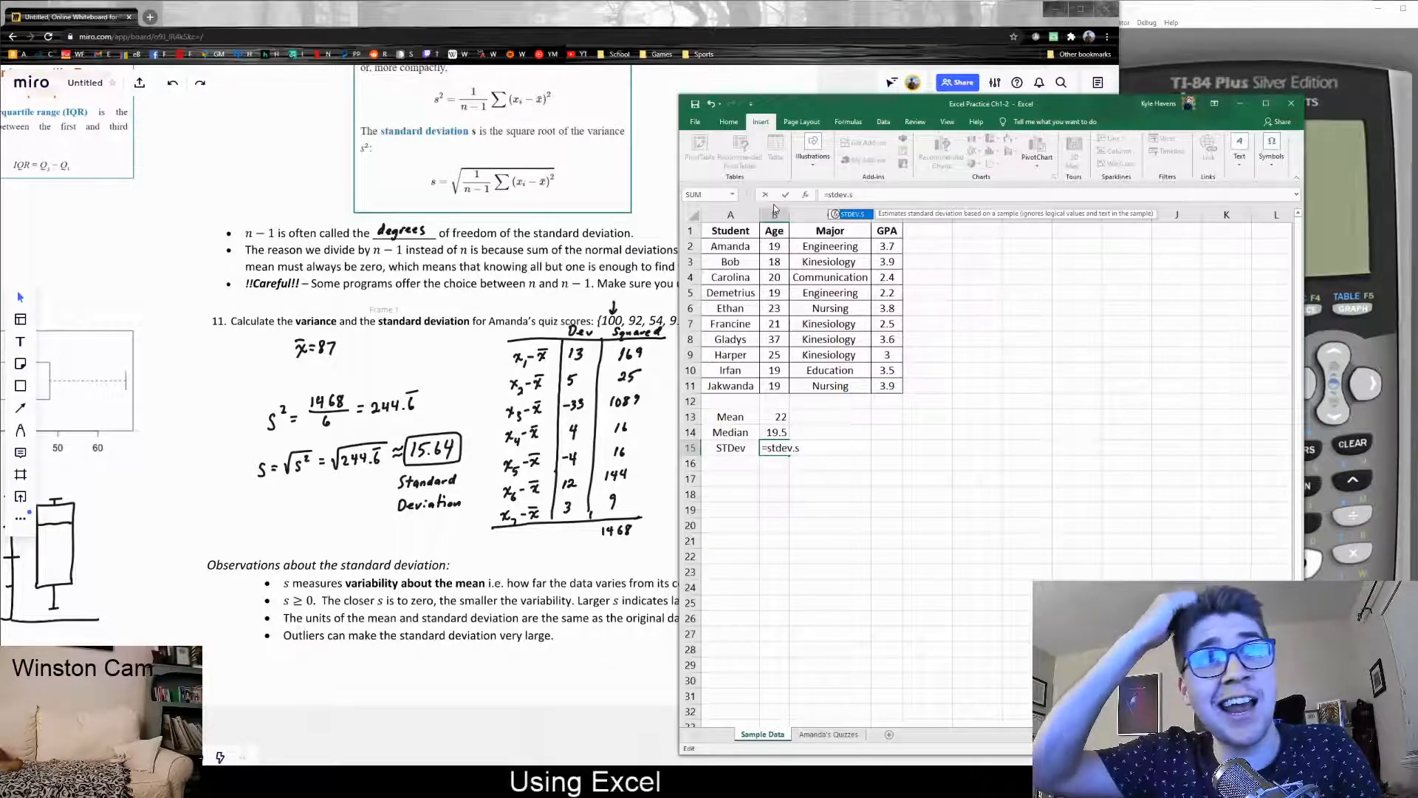
pyautogui.write('(')
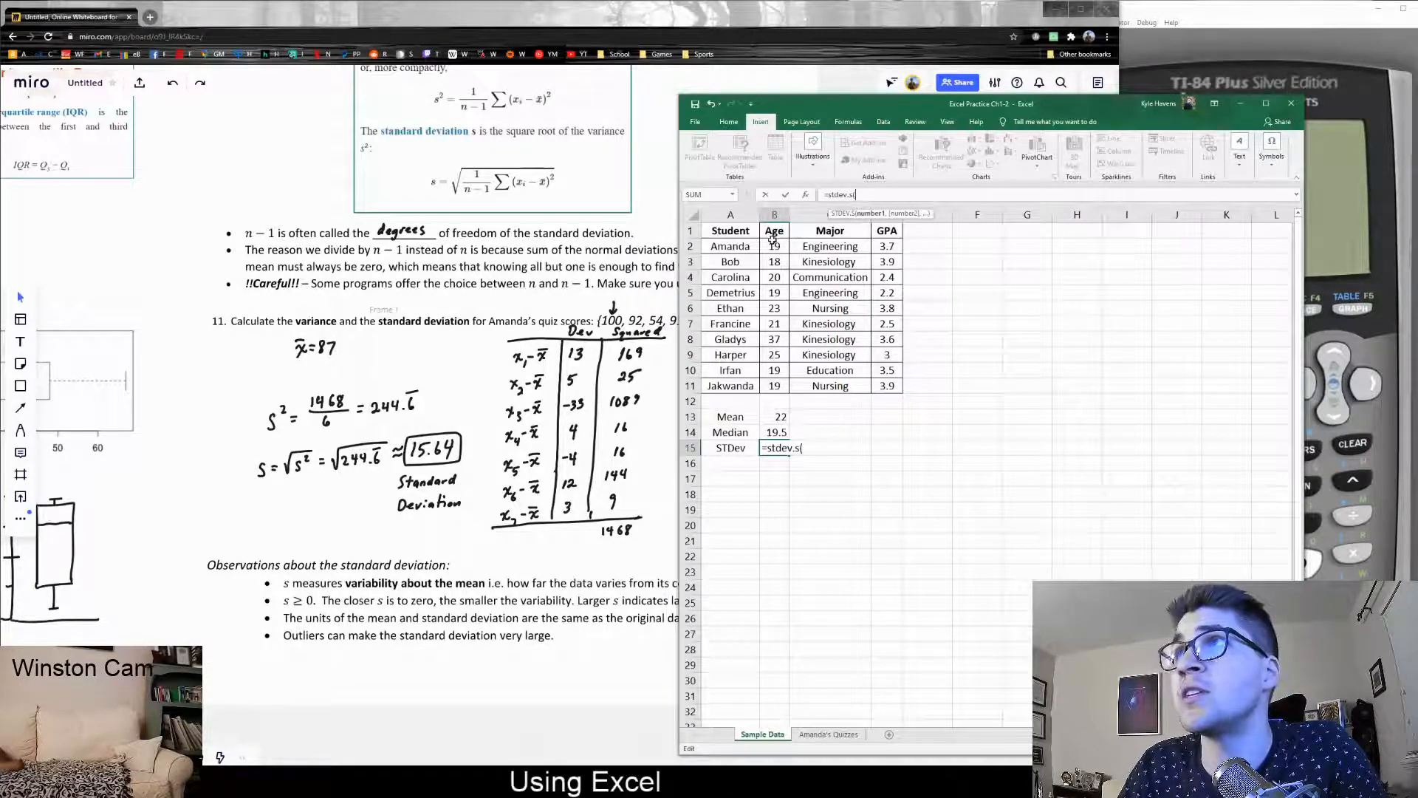
pyautogui.moveTo(772, 246); pyautogui.dragTo(772, 386)
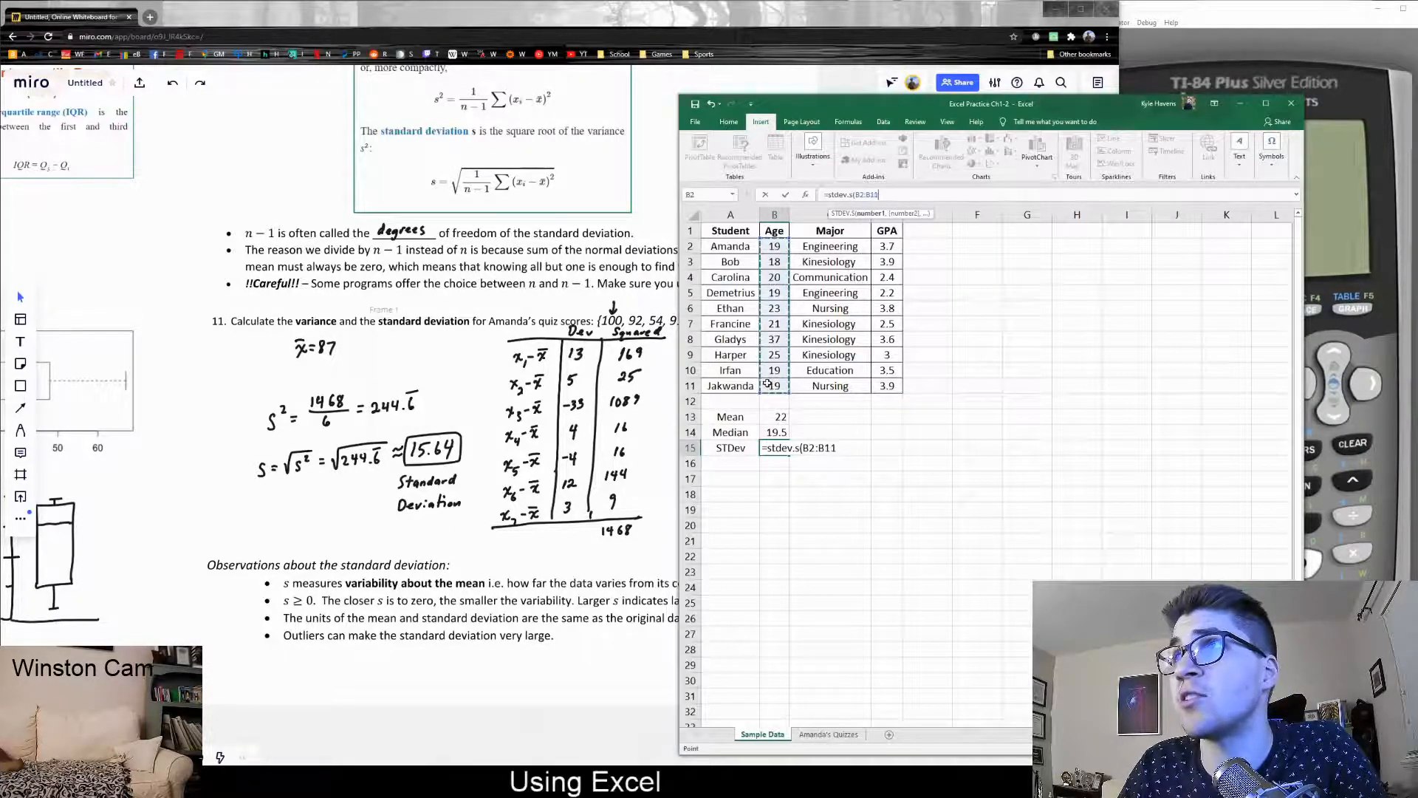
pyautogui.write(')')
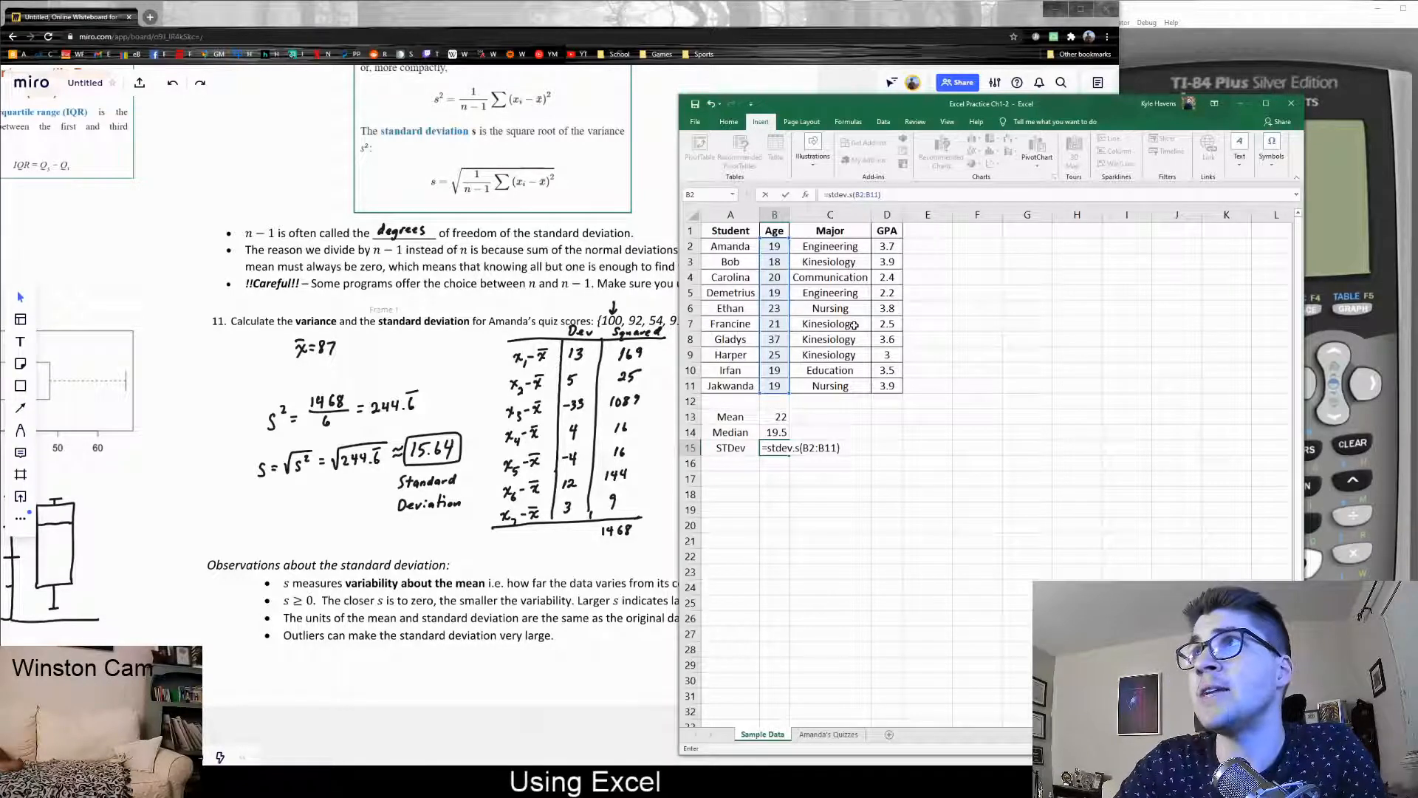
pyautogui.press('Return')
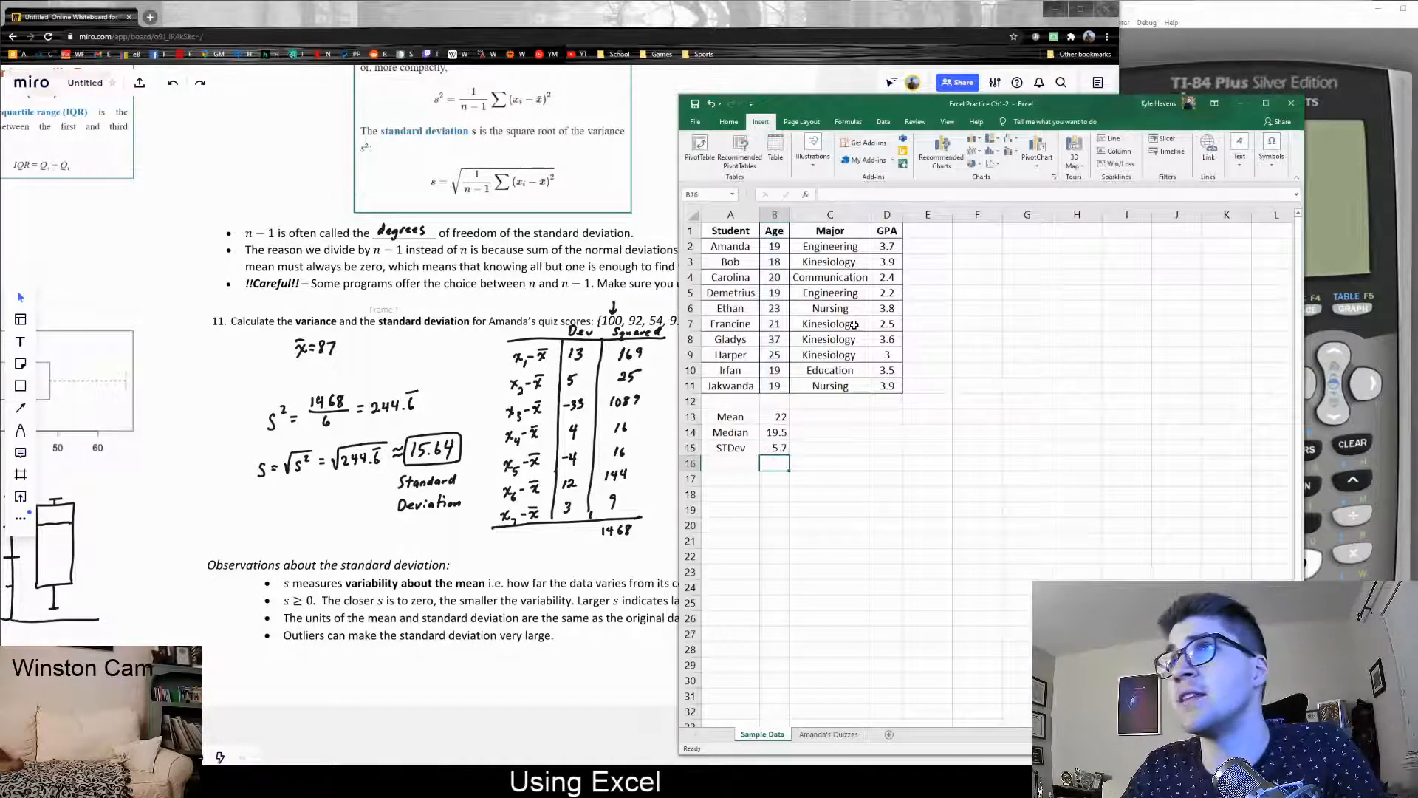
pyautogui.click(785, 447)
pyautogui.click(886, 194)
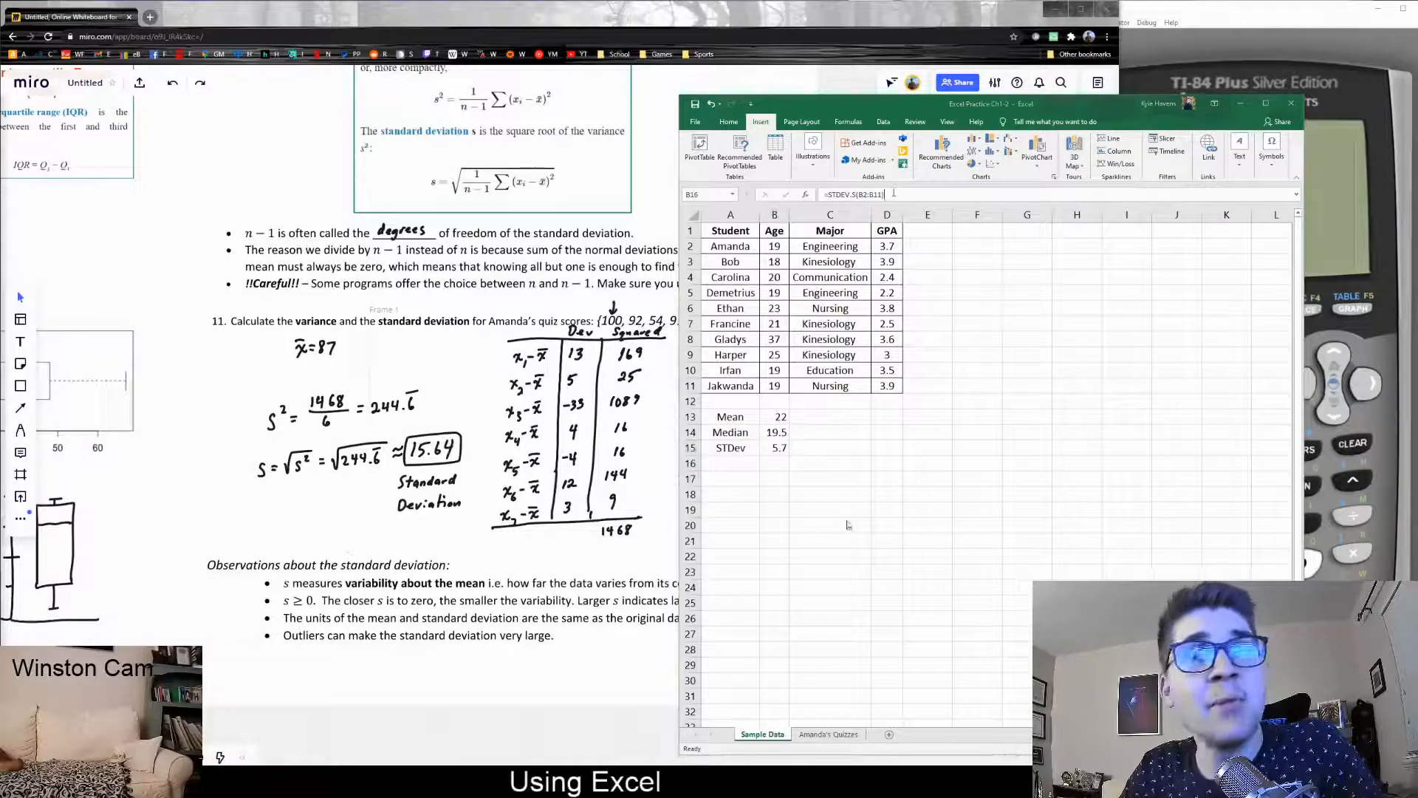
pyautogui.click(795, 456)
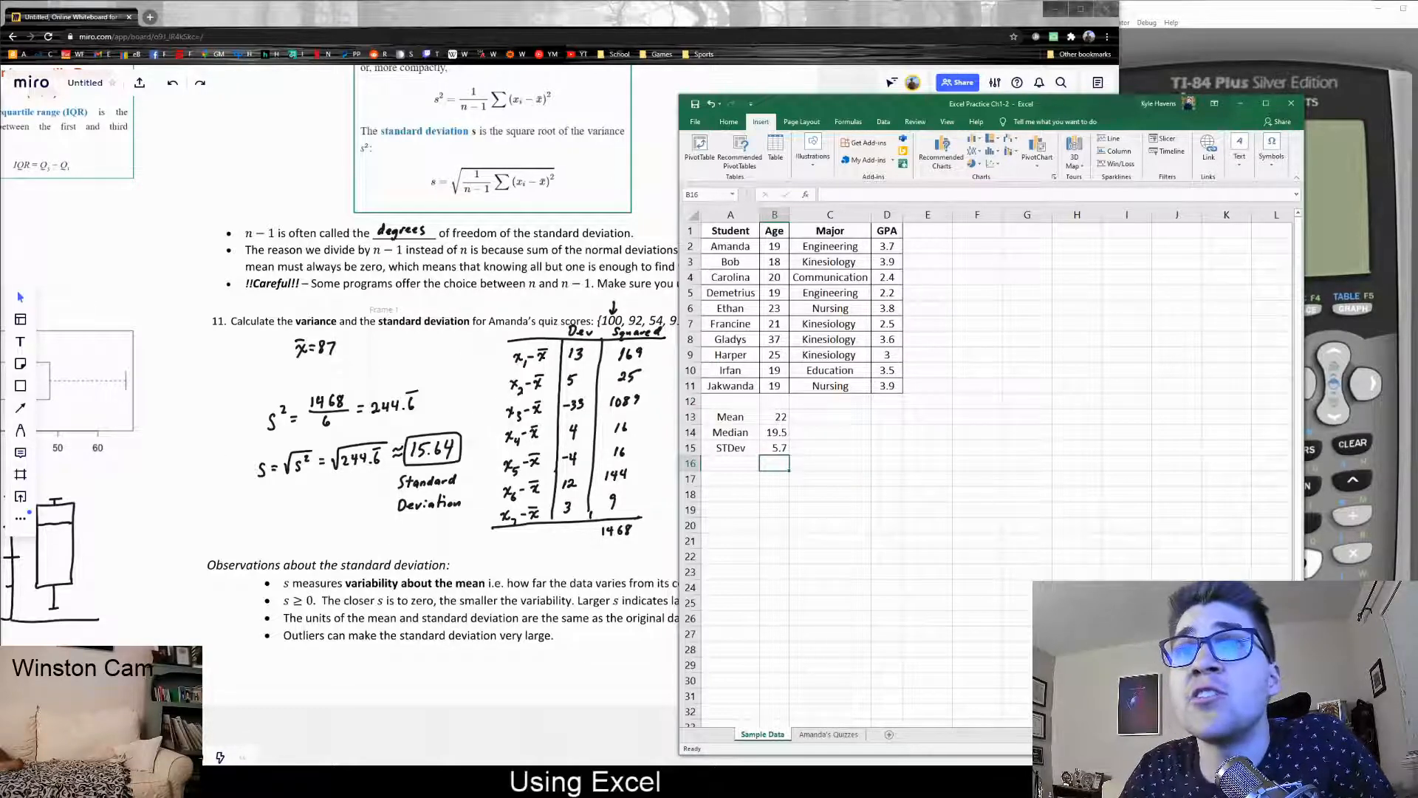
pyautogui.click(215, 596)
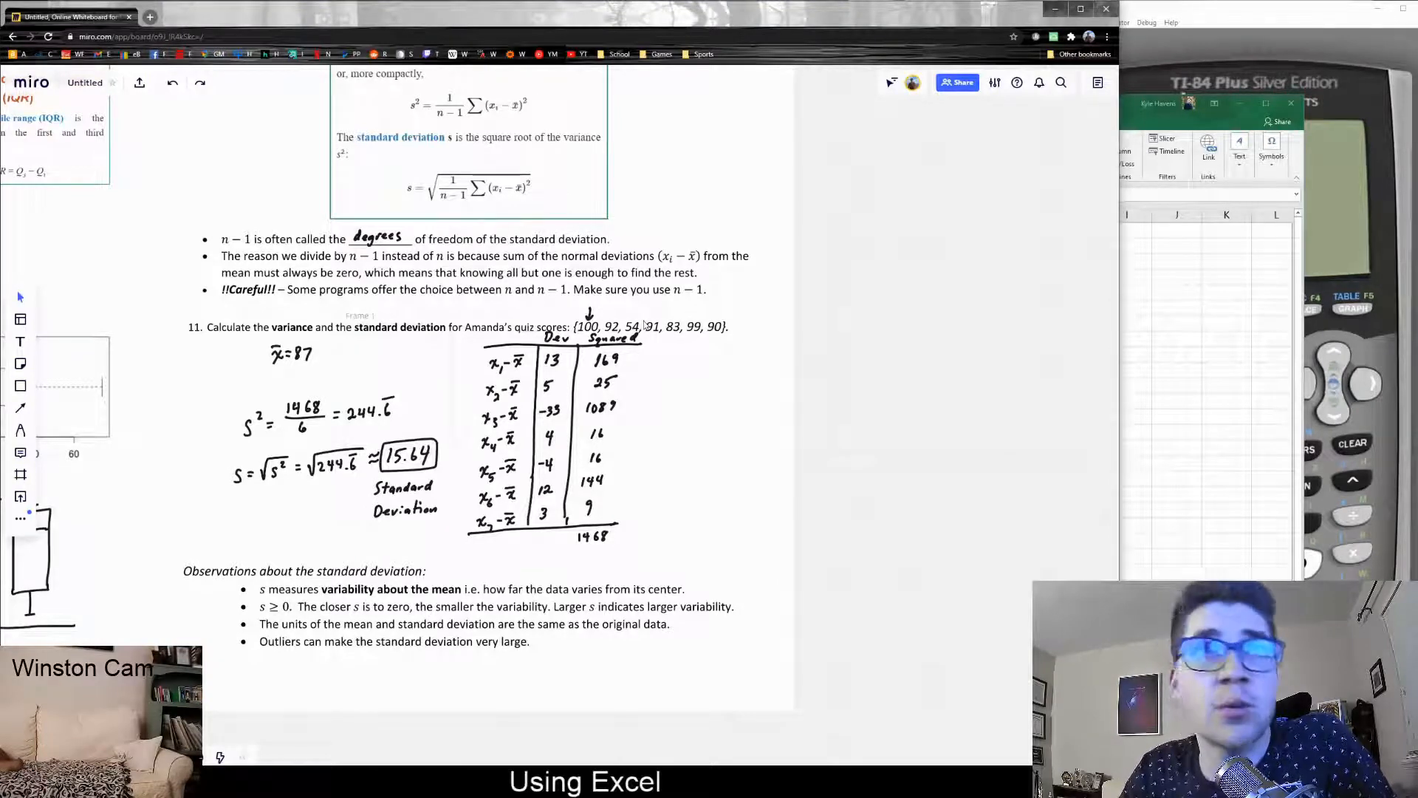
pyautogui.click(1197, 373)
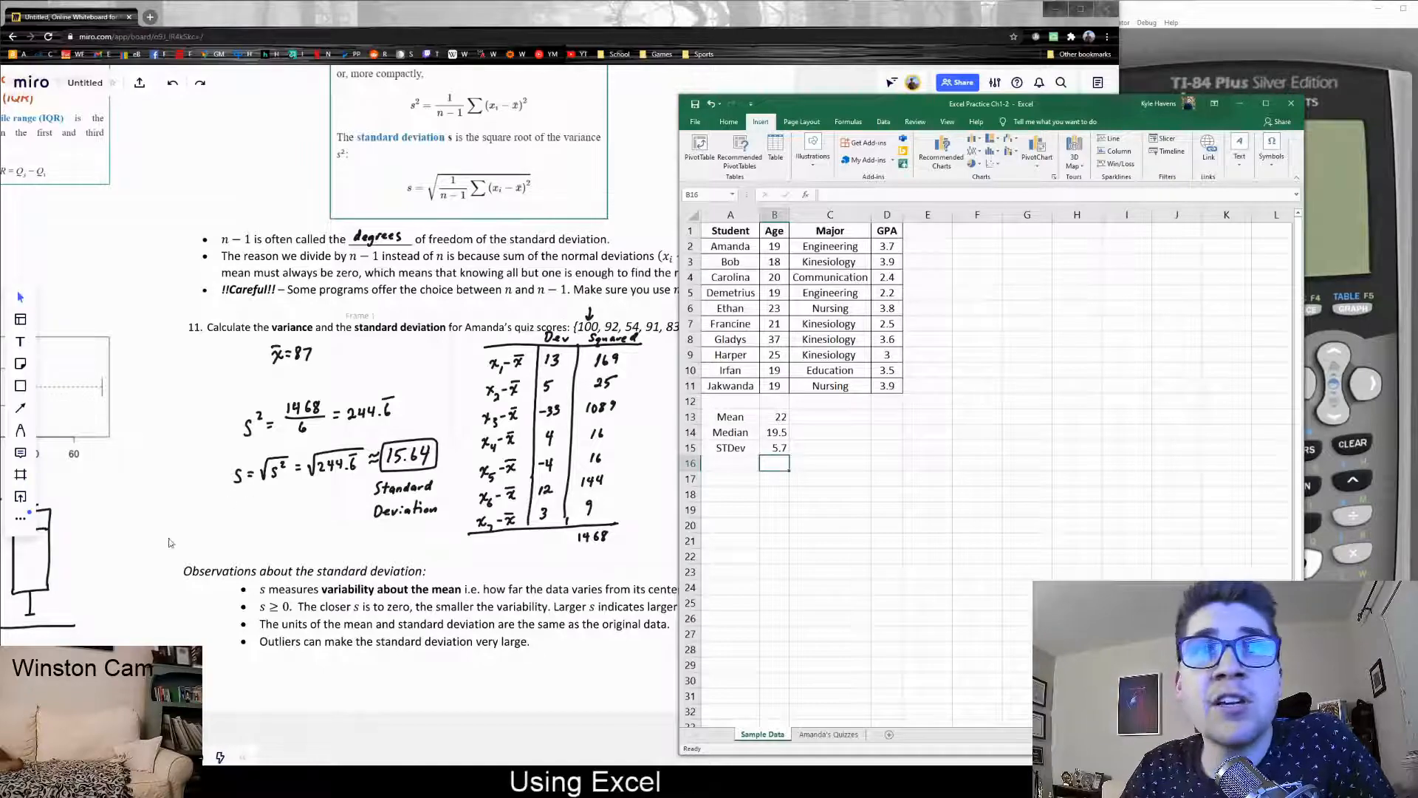
pyautogui.moveTo(73, 712); pyautogui.dragTo(274, 710)
pyautogui.click(1250, 488)
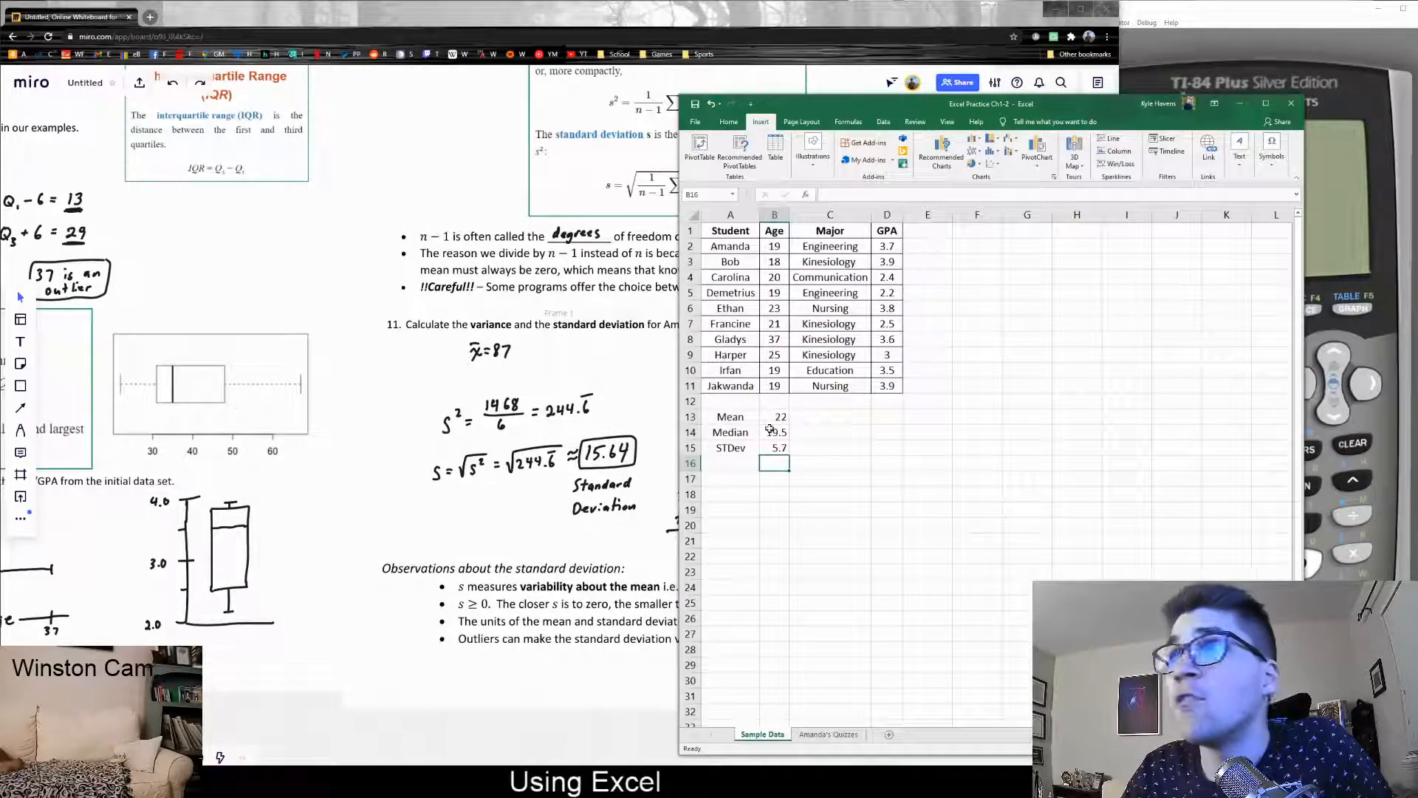
pyautogui.click(774, 246)
pyautogui.moveTo(774, 261); pyautogui.dragTo(774, 386)
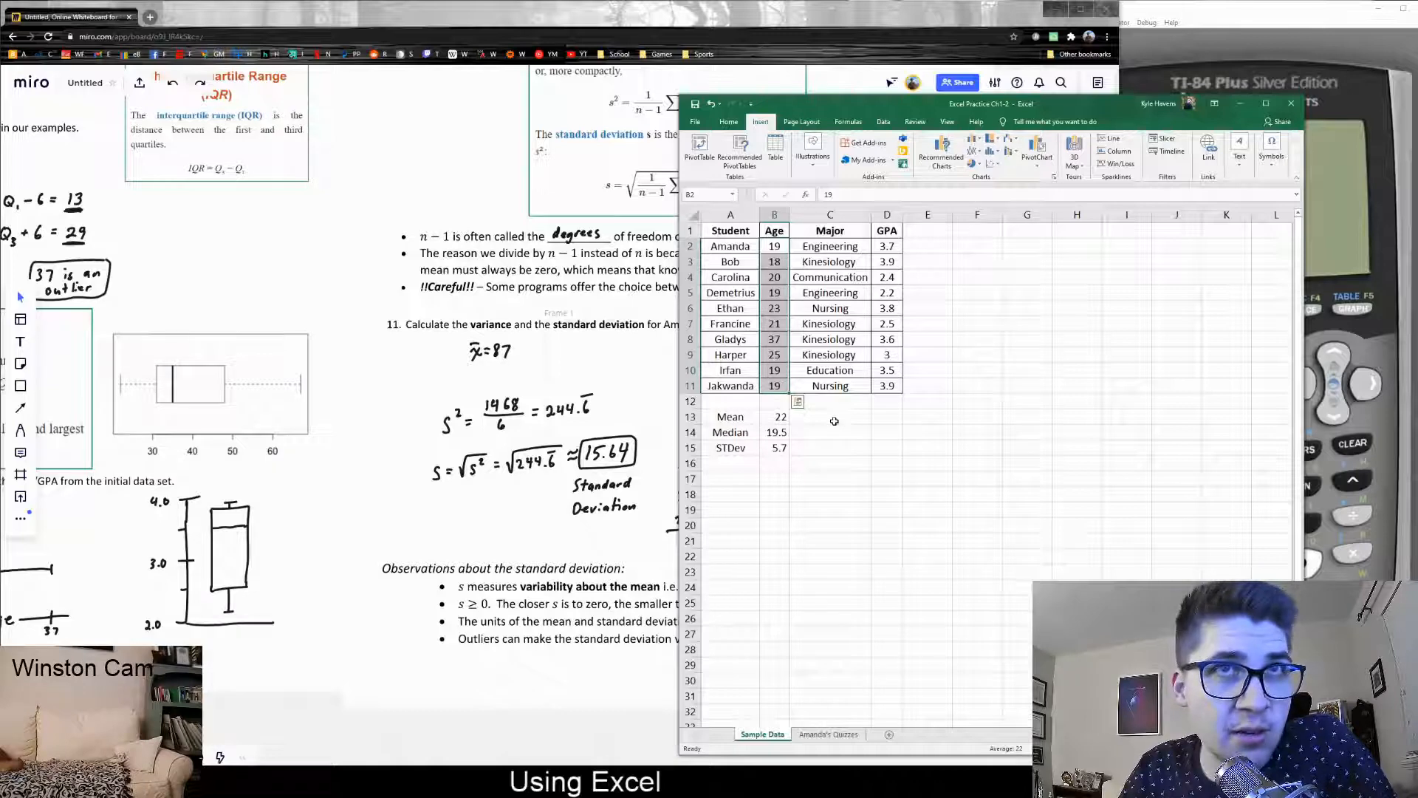
pyautogui.click(782, 342)
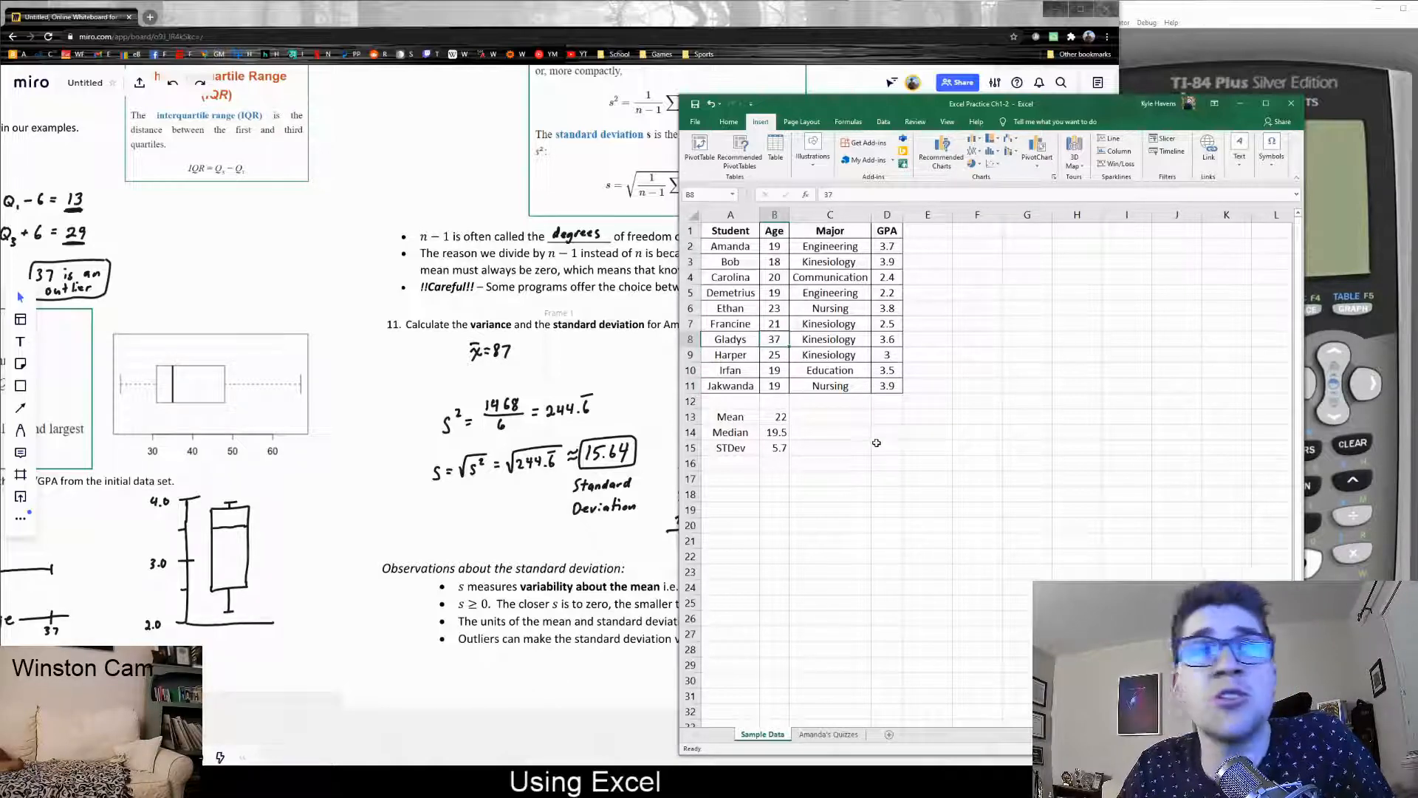
pyautogui.click(785, 430)
pyautogui.click(782, 454)
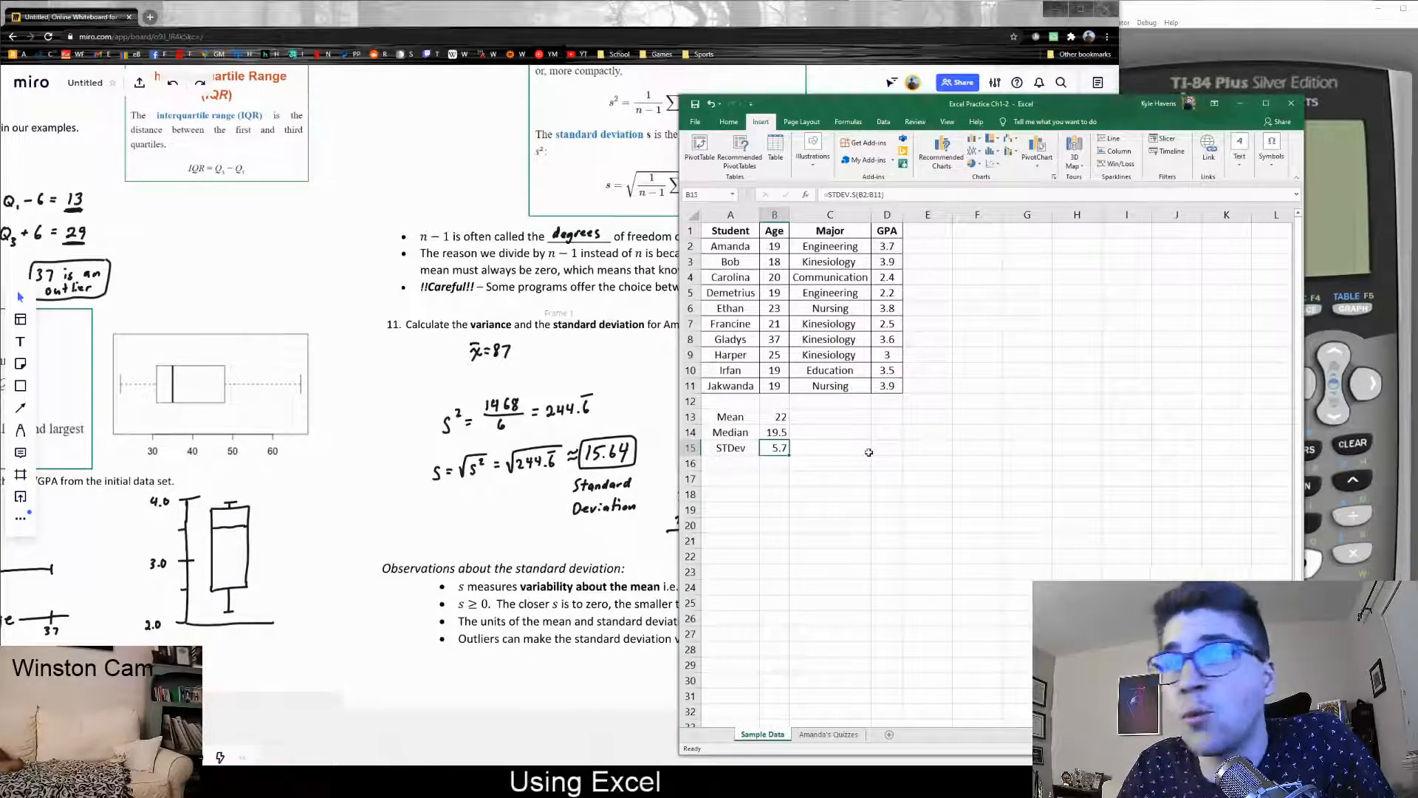
pyautogui.click(868, 459)
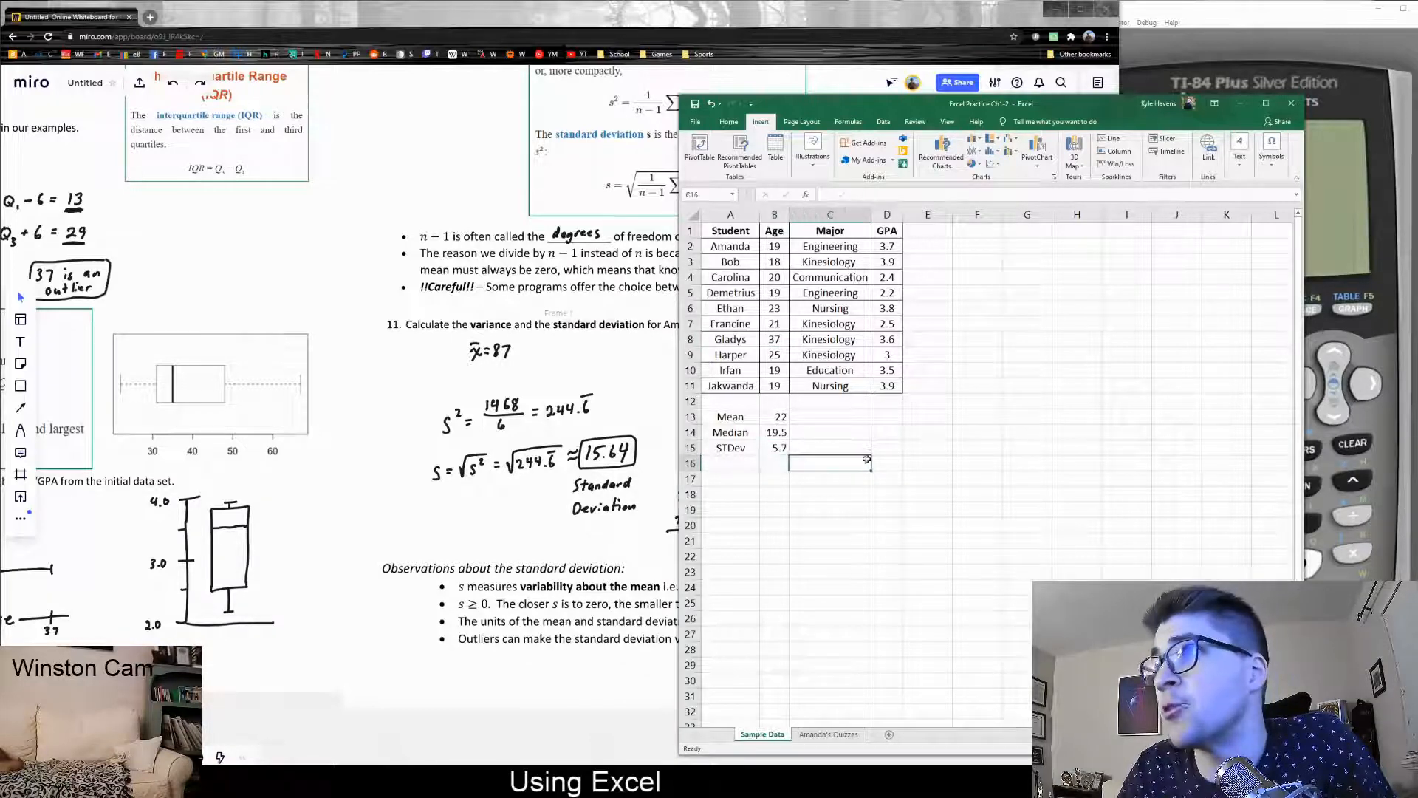
# On the Amanda's Quizzes sheet, label A9 'Mean' and A10 'Median'
pyautogui.click(815, 734)
pyautogui.click(739, 355)
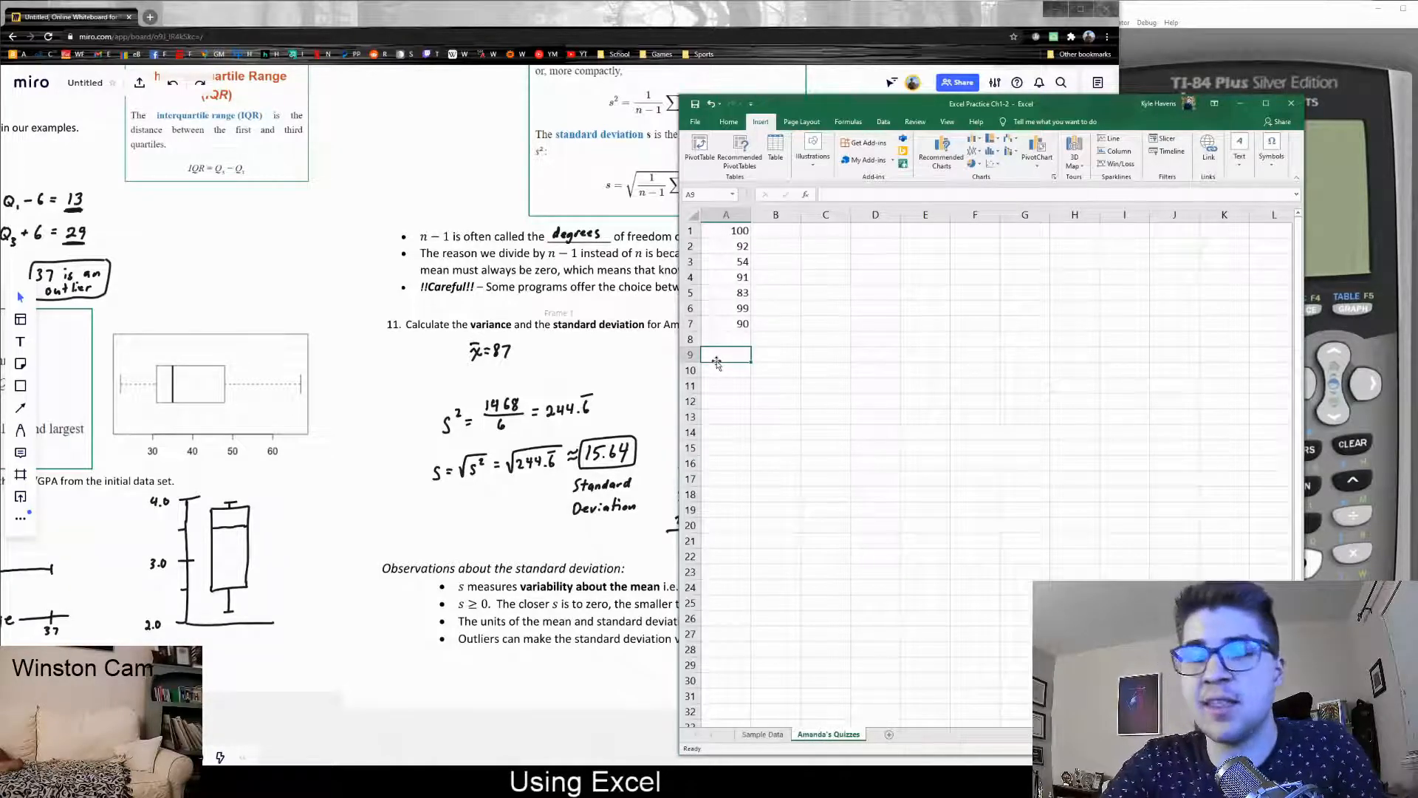
pyautogui.write('Mean')
pyautogui.press('Return')
pyautogui.write('Median')
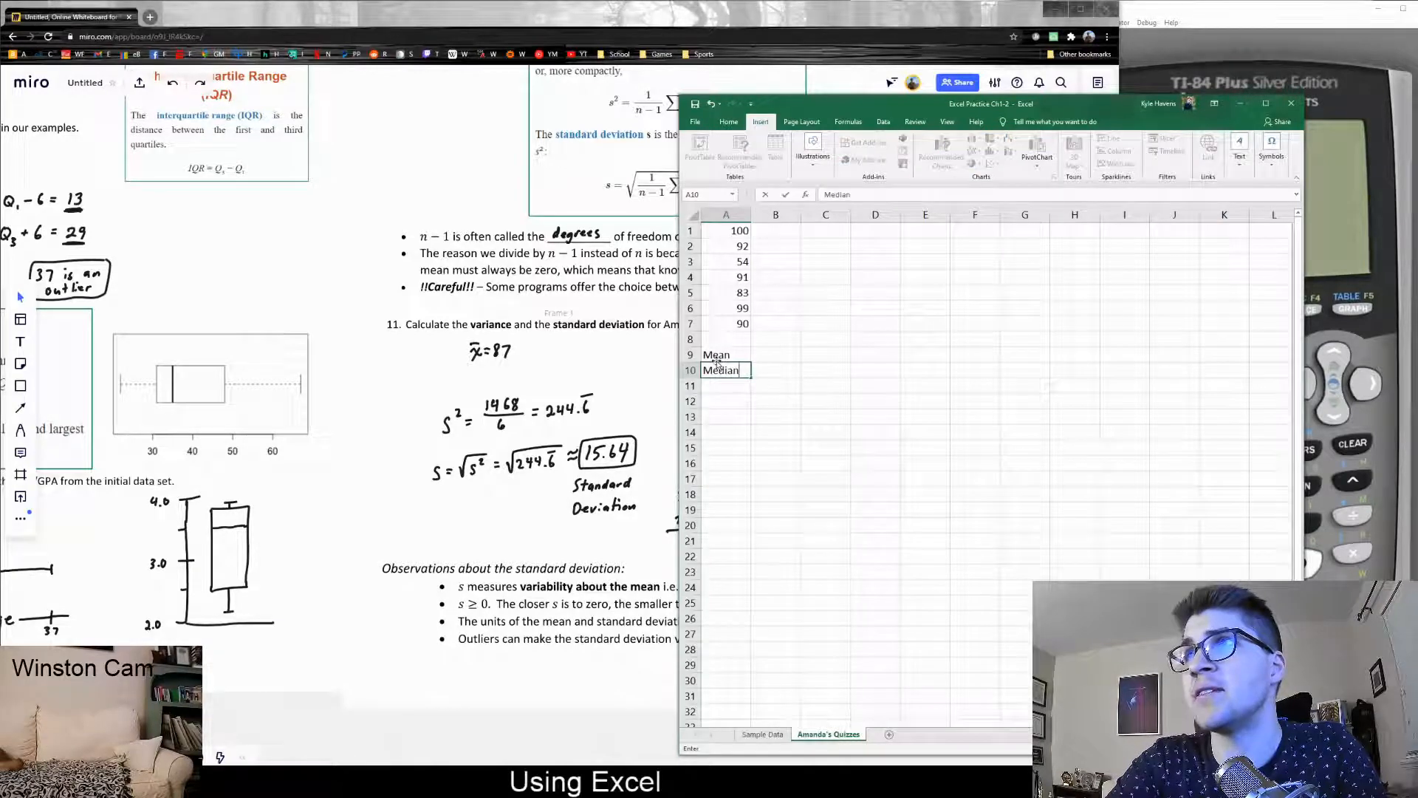
pyautogui.press('Return')
# Label A11 'STDev' and select B9 beside the Mean label
pyautogui.write('Standadr')
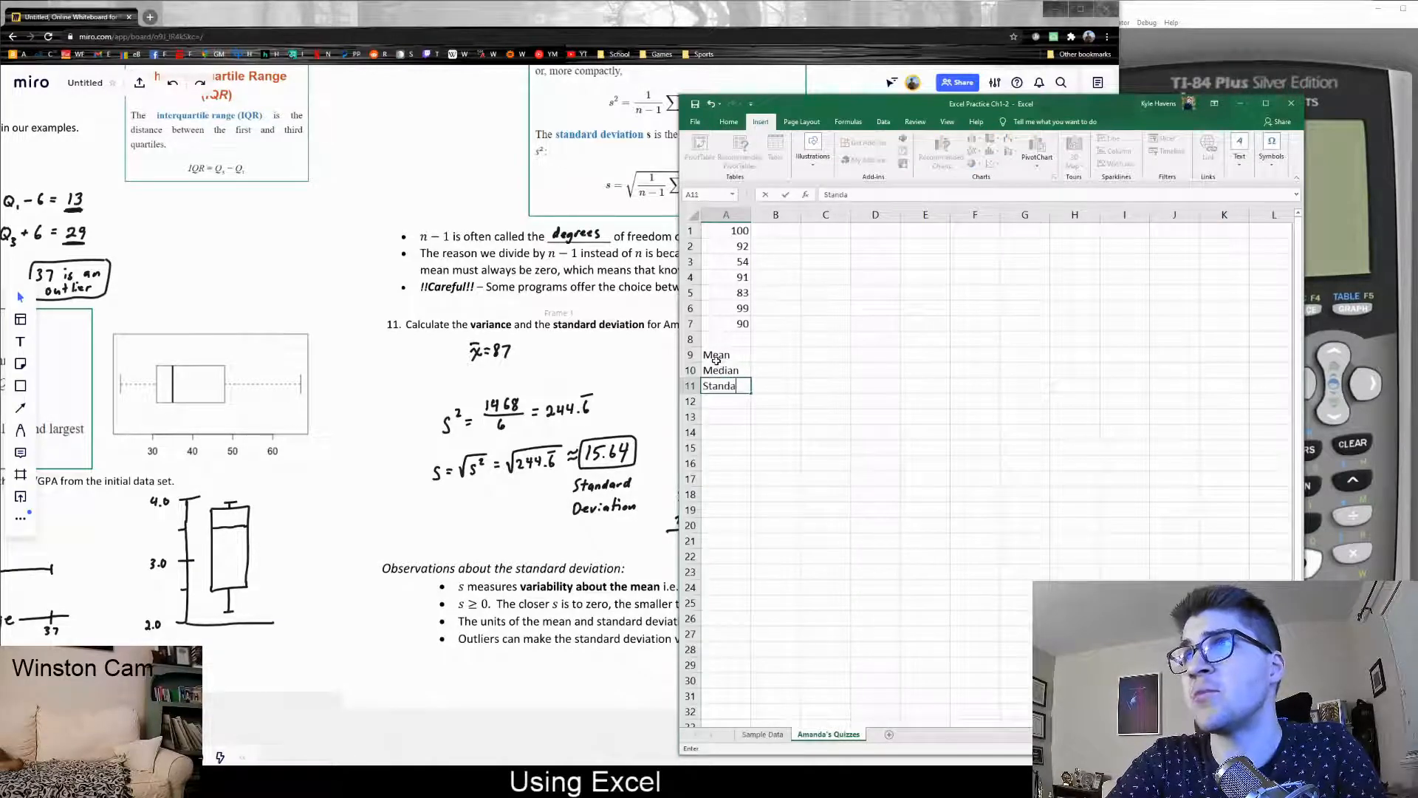
pyautogui.press('BackSpace')
pyautogui.write('rd Devi')
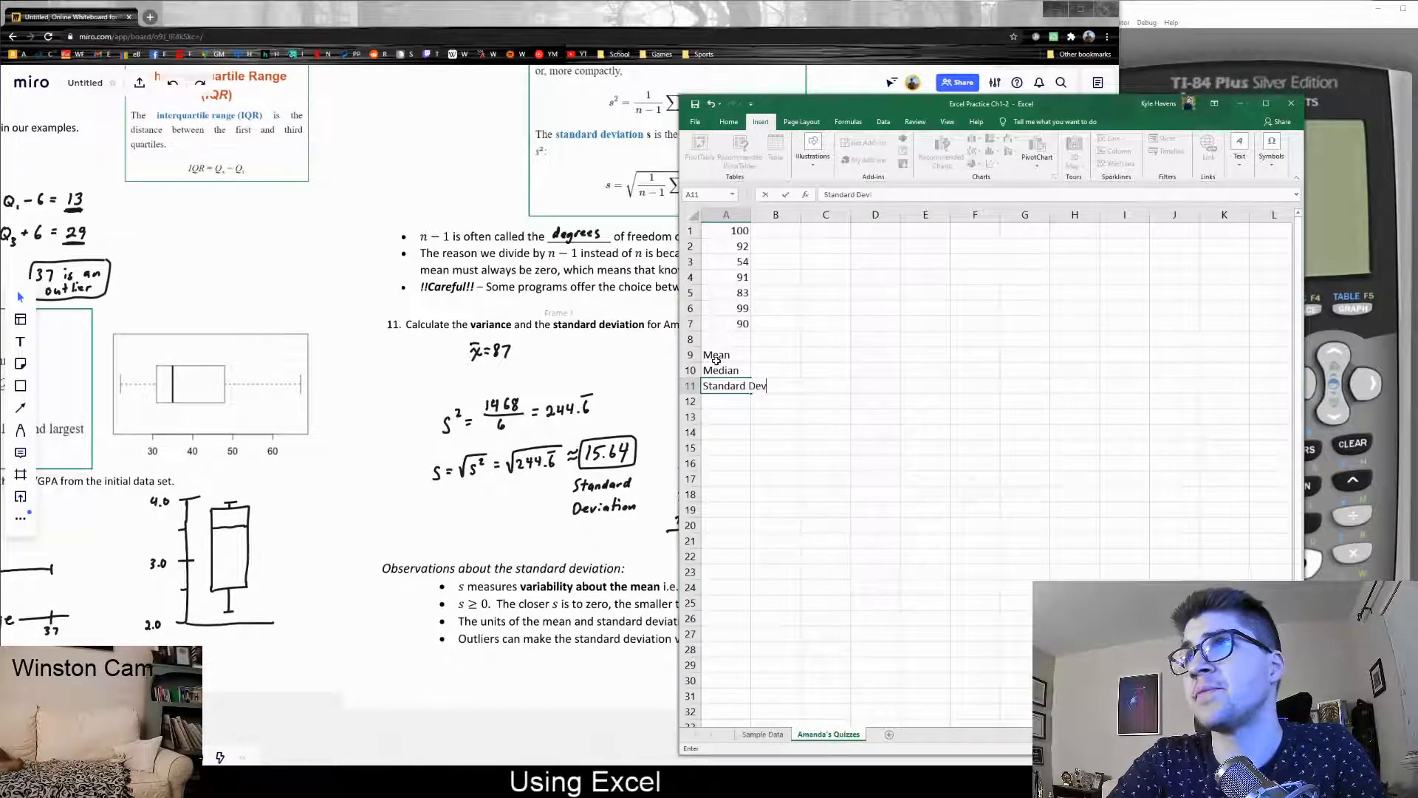
pyautogui.press('BackSpace')
pyautogui.press('BackSpace')
pyautogui.press('BackSpace')
pyautogui.press('BackSpace')
pyautogui.press('BackSpace')
pyautogui.press('BackSpace')
pyautogui.press('BackSpace')
pyautogui.press('BackSpace')
pyautogui.press('BackSpace')
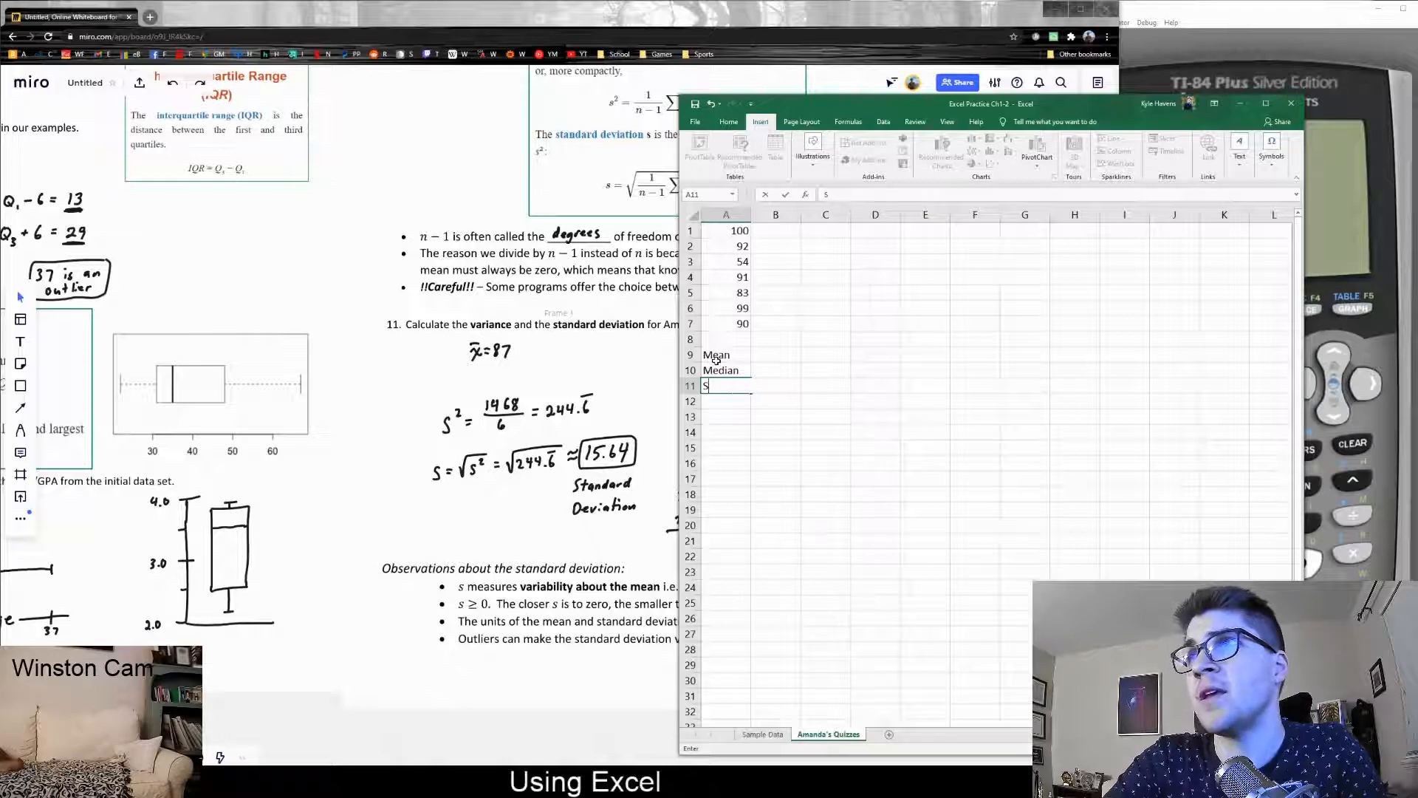
pyautogui.write('TDev')
pyautogui.press('Return')
pyautogui.click(776, 339)
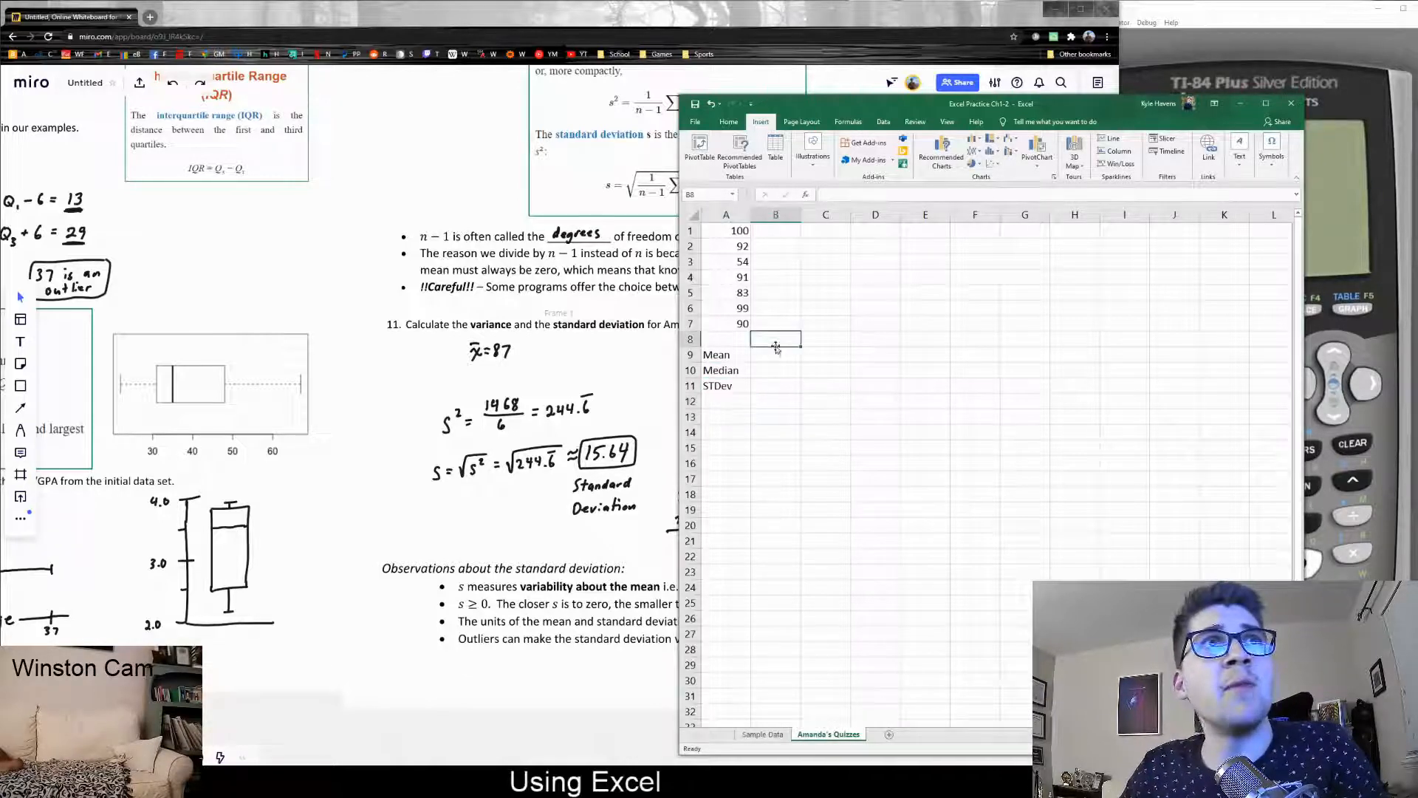
pyautogui.click(776, 355)
# Enter =AVERAGE(A1:A7) in B9, giving a quiz mean of 87
pyautogui.write('=average(')
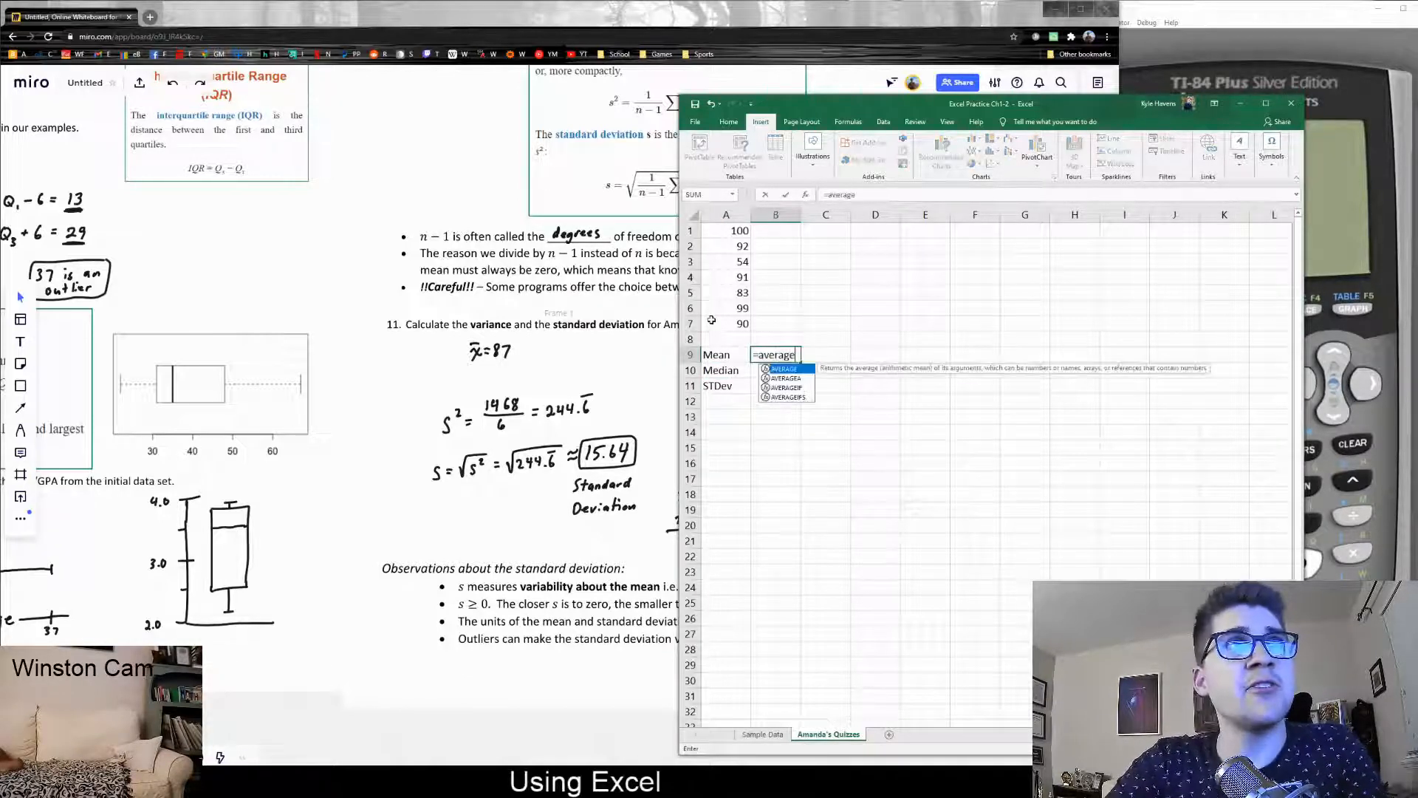
pyautogui.click(737, 232)
pyautogui.moveTo(736, 232); pyautogui.dragTo(735, 325)
pyautogui.write(')')
pyautogui.press('Return')
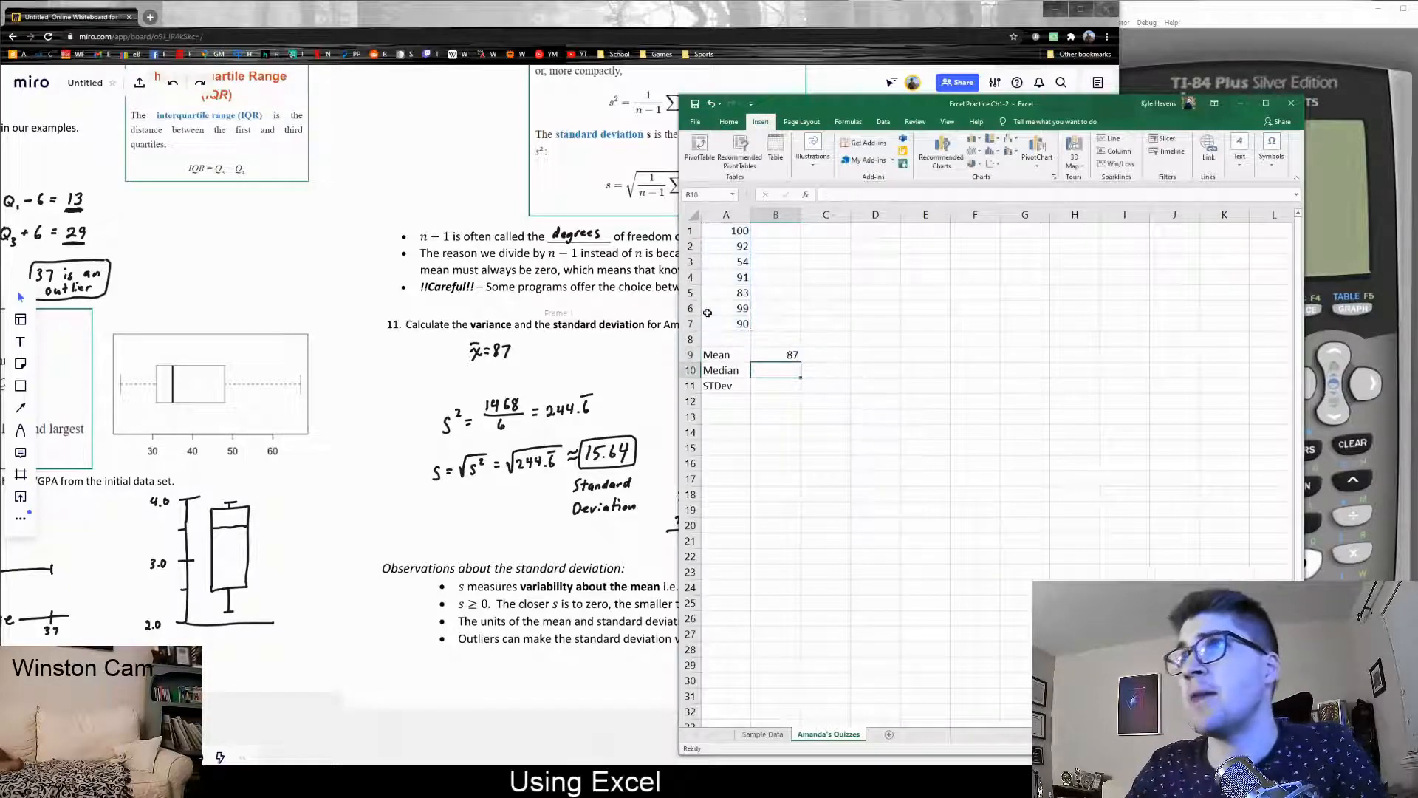
# Enter =MEDIAN(A1:A7) in B10, giving a quiz median of 91
pyautogui.write('=m')
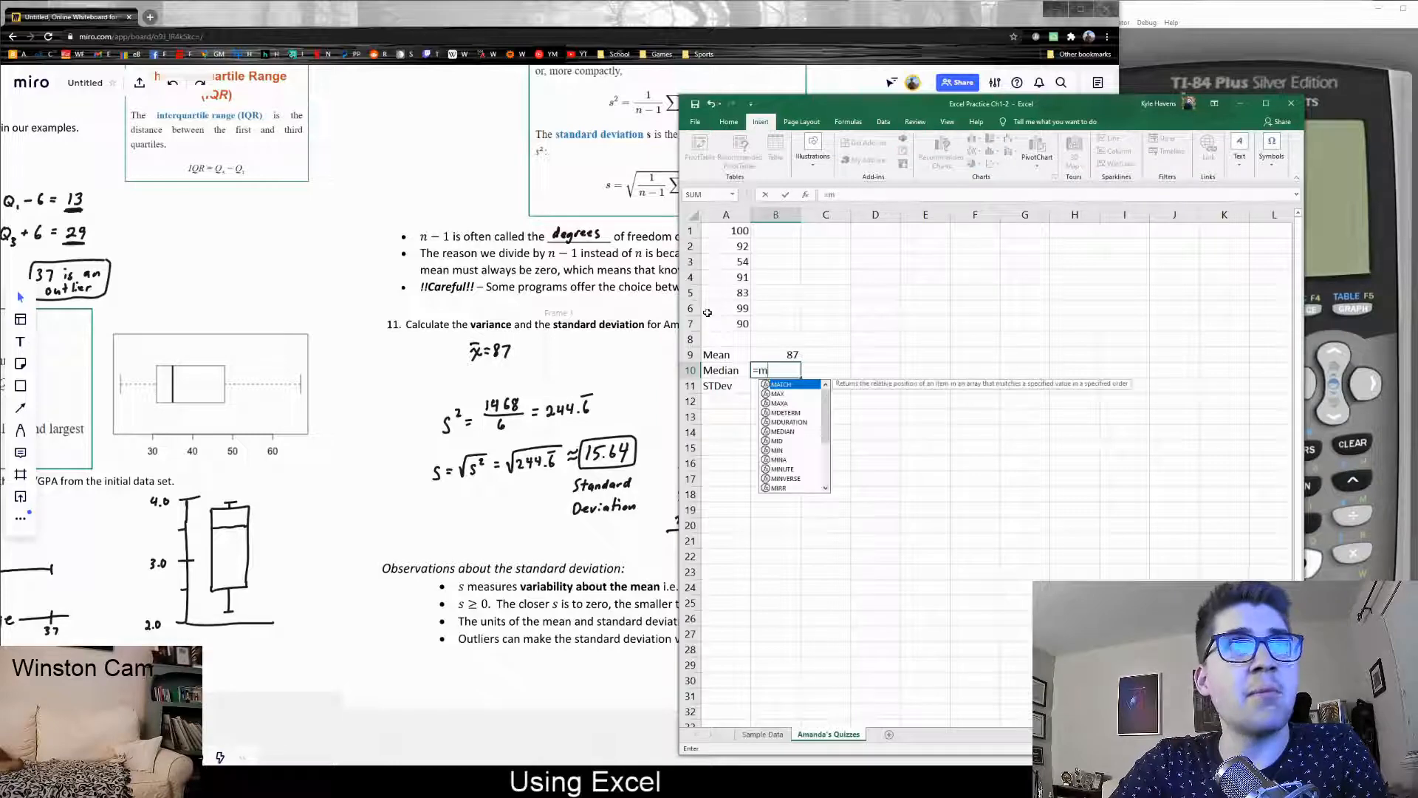
pyautogui.write('ediahn(')
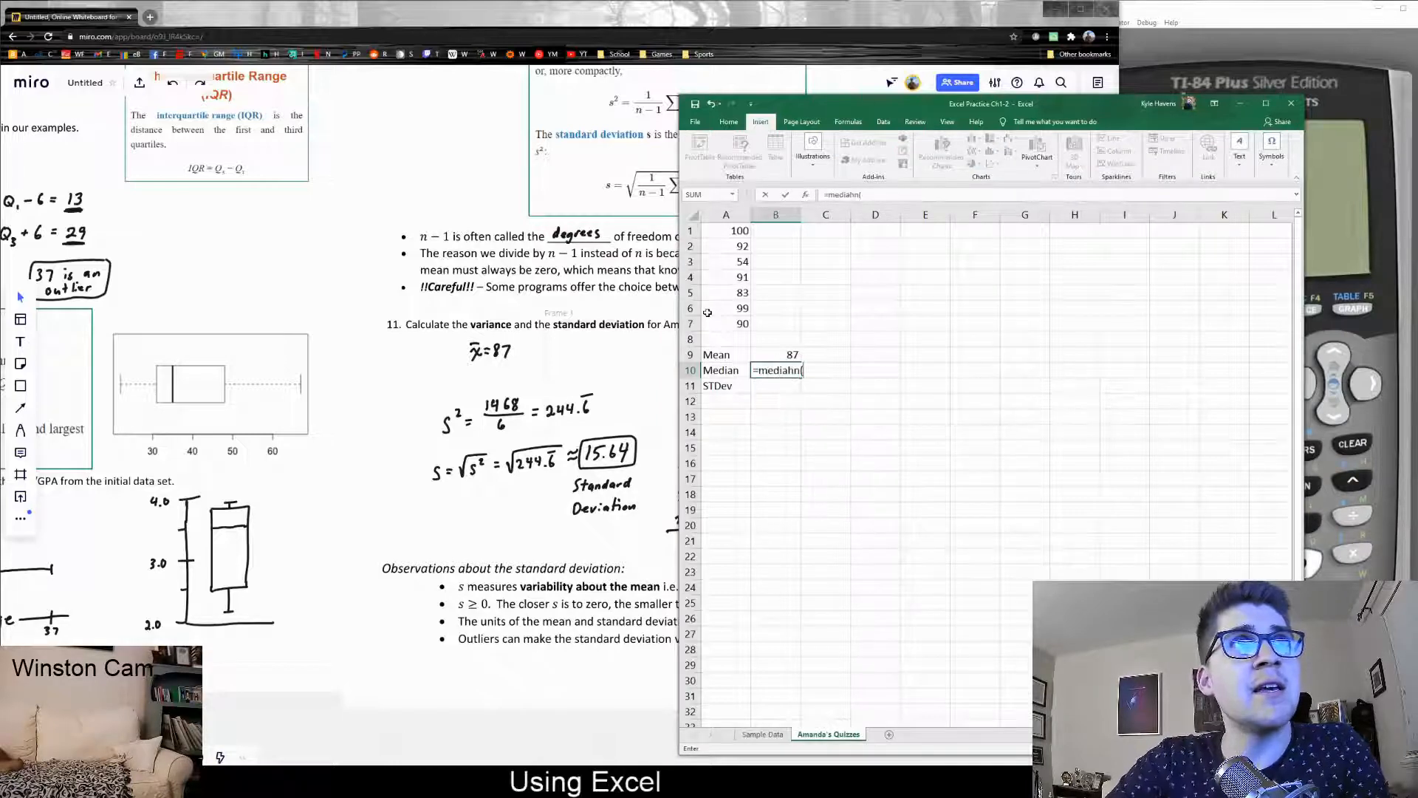
pyautogui.press('BackSpace')
pyautogui.press('BackSpace')
pyautogui.press('BackSpace')
pyautogui.write('n(')
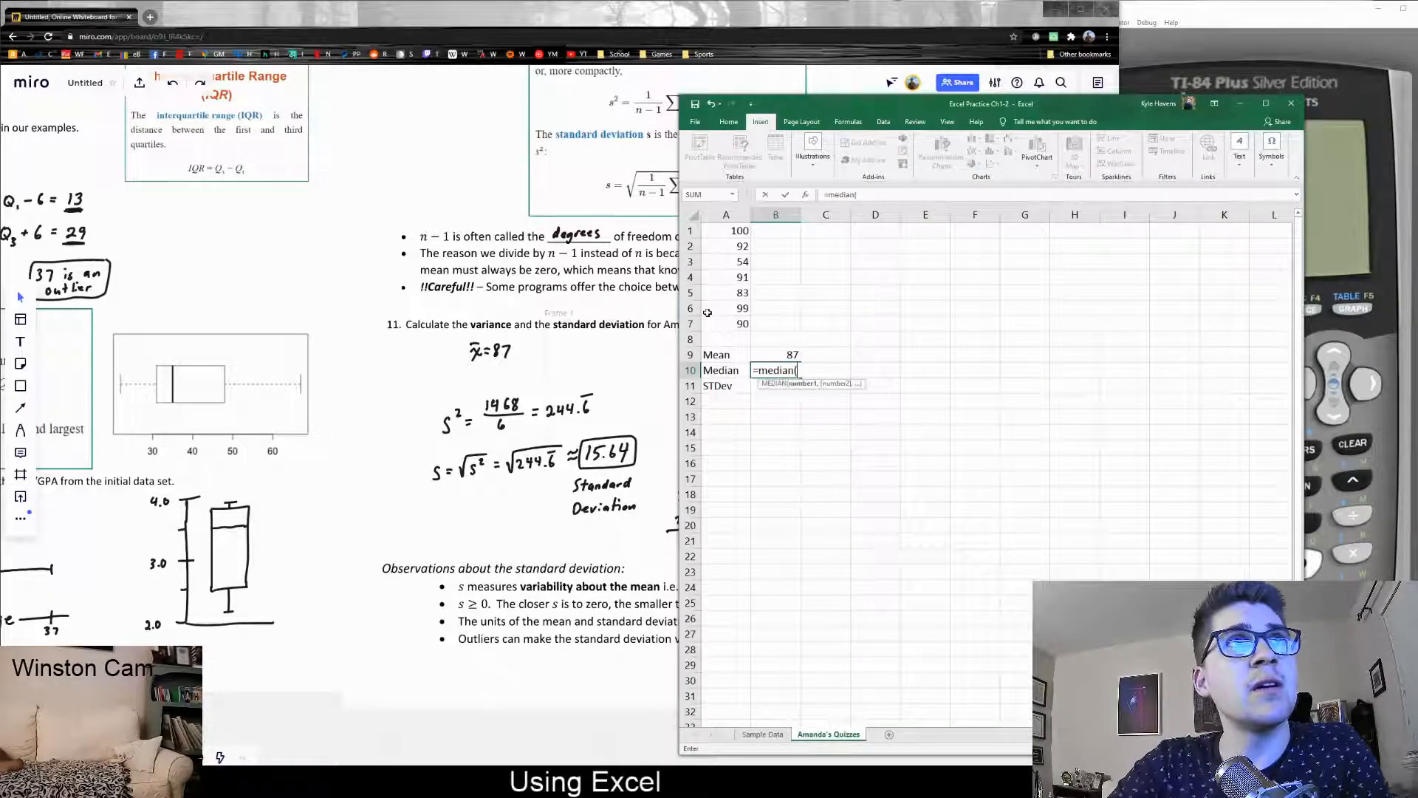
pyautogui.moveTo(737, 324); pyautogui.dragTo(711, 237)
pyautogui.press('Return')
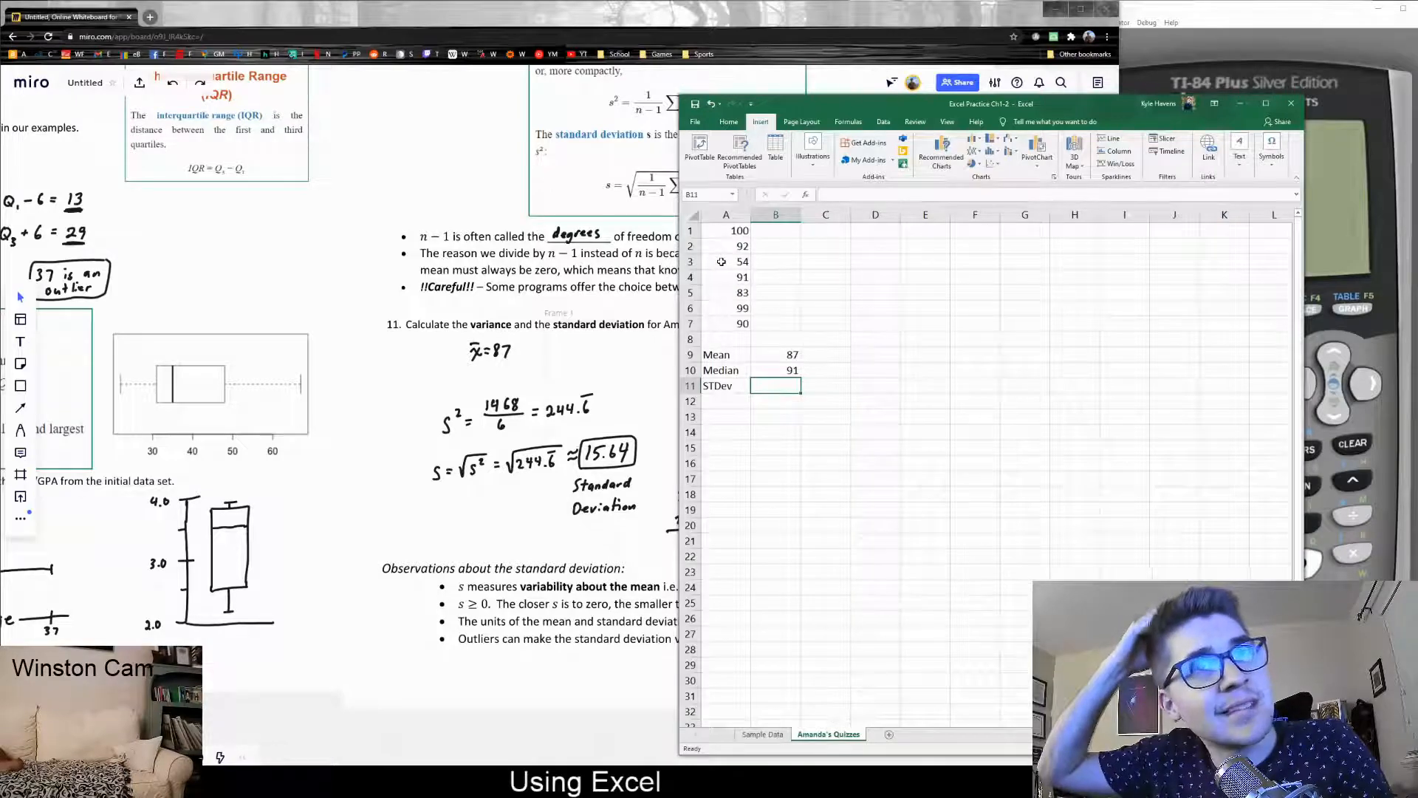
# Enter =STDEV.S(A1:A7) in B11, giving a standard deviation of 15.6418
pyautogui.write('=')
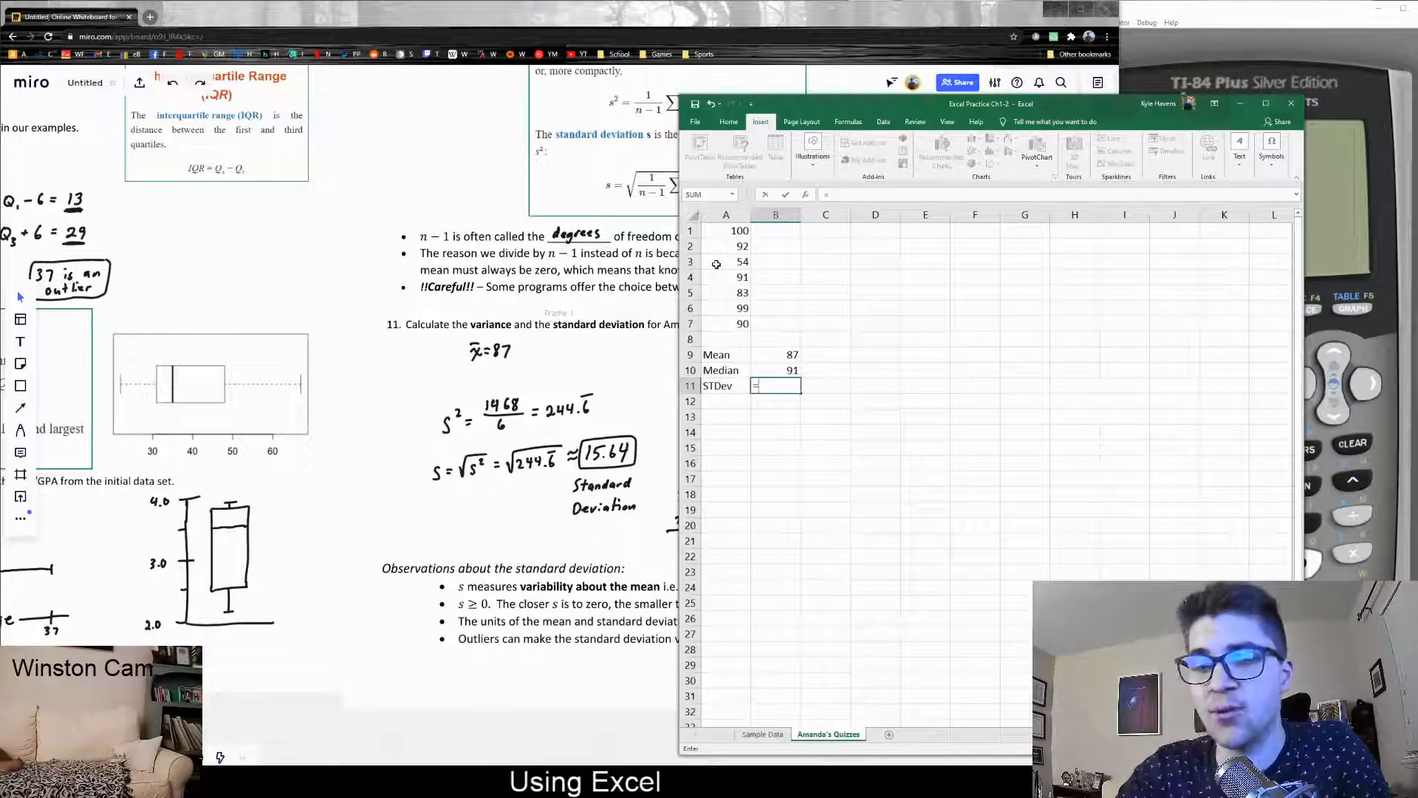
pyautogui.write('stdev.s')
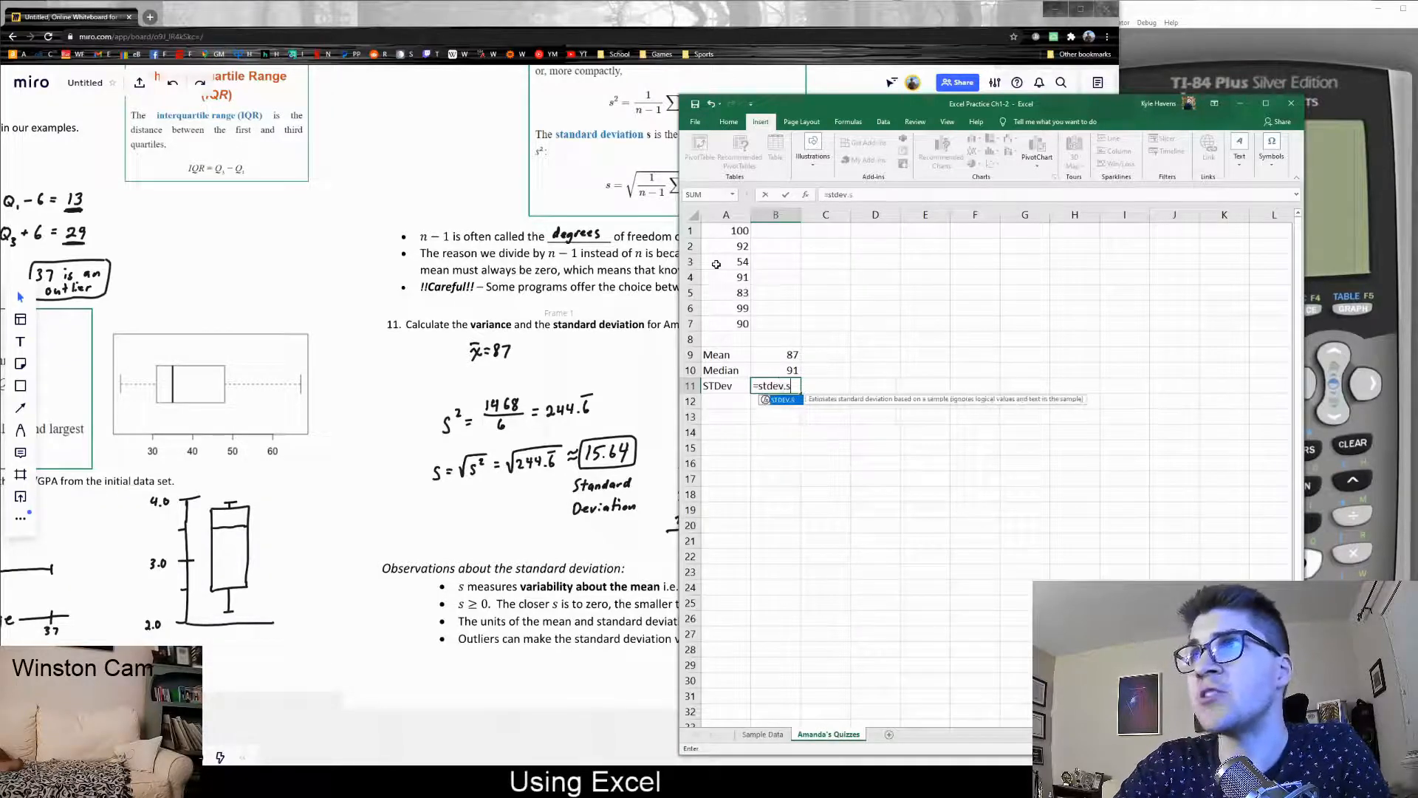
pyautogui.write('(')
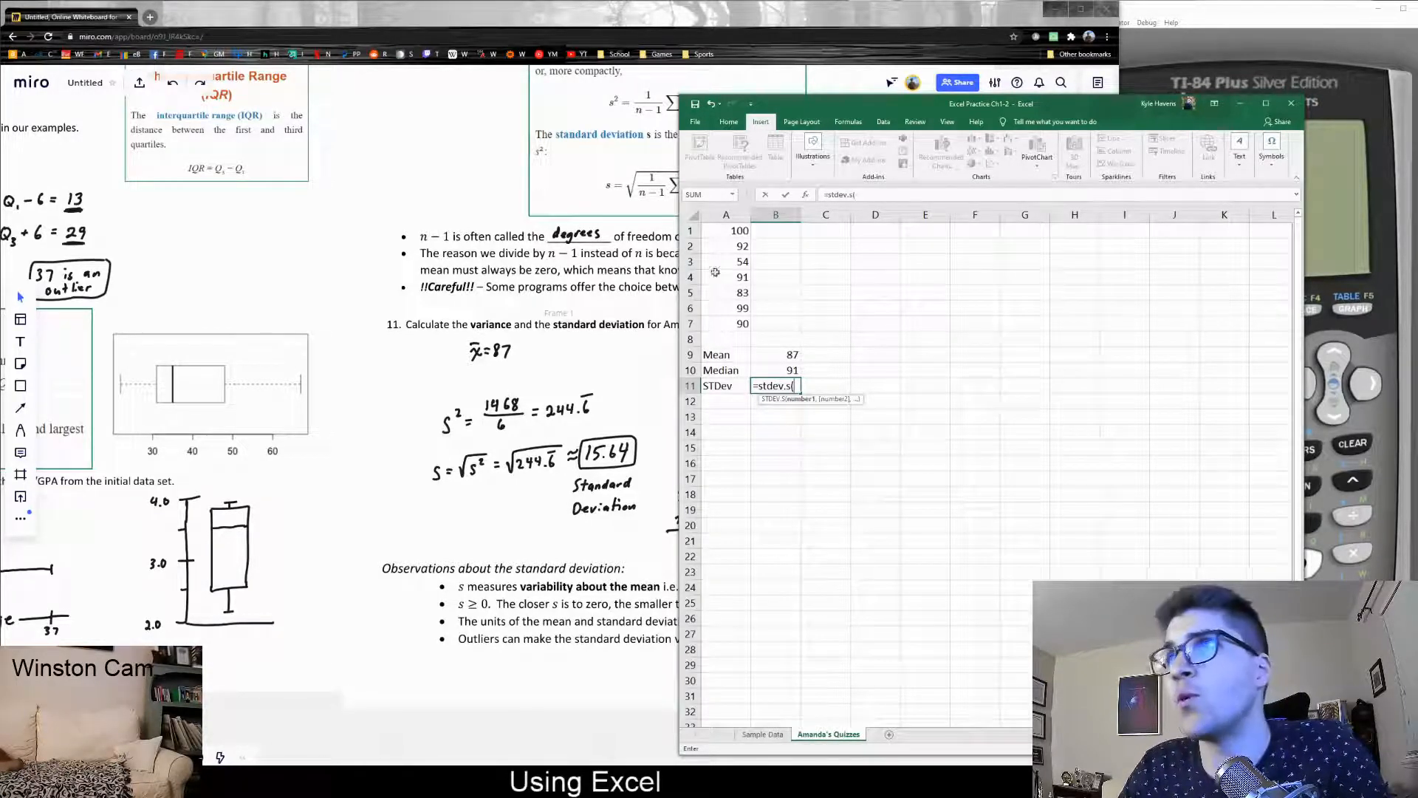
pyautogui.moveTo(726, 231); pyautogui.dragTo(728, 320)
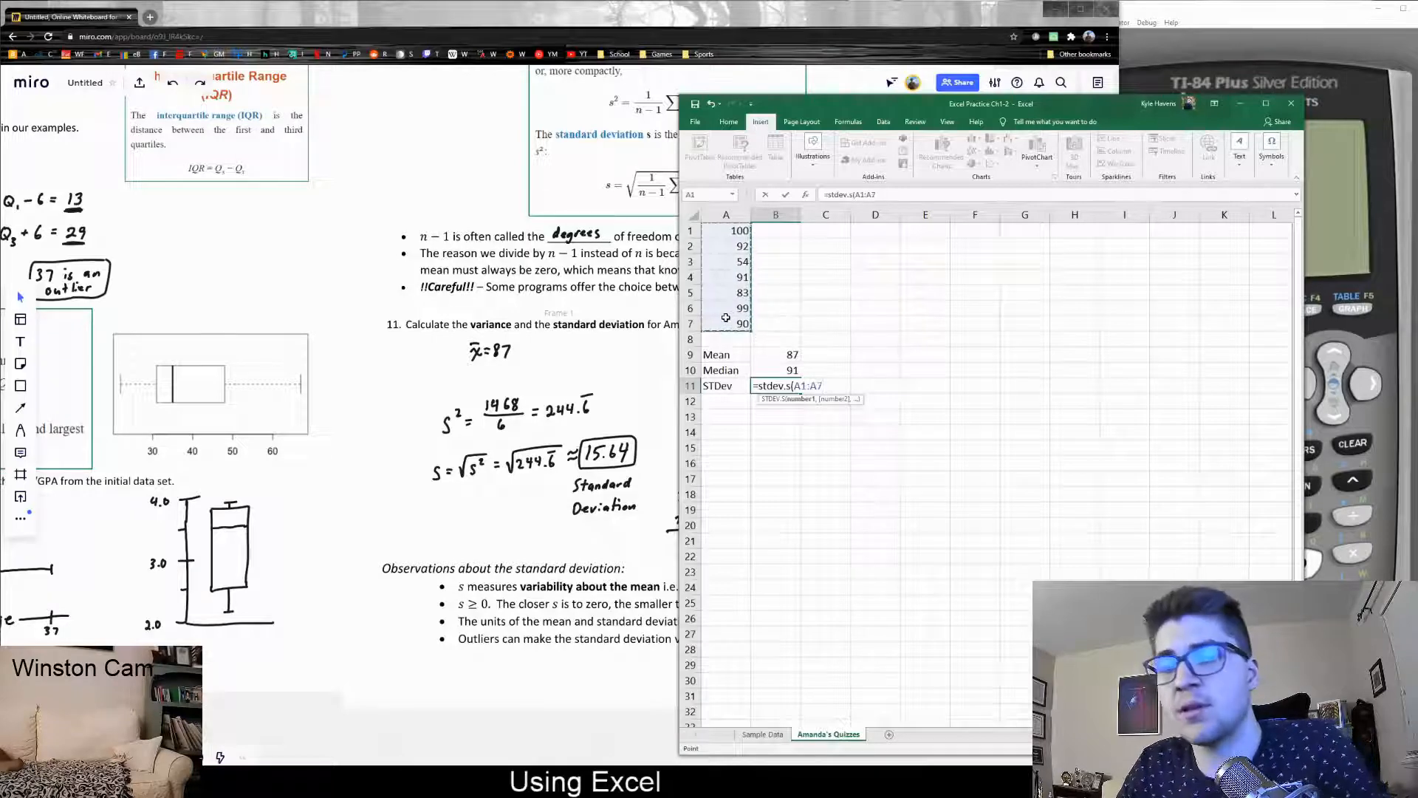
pyautogui.write(')')
pyautogui.press('Return')
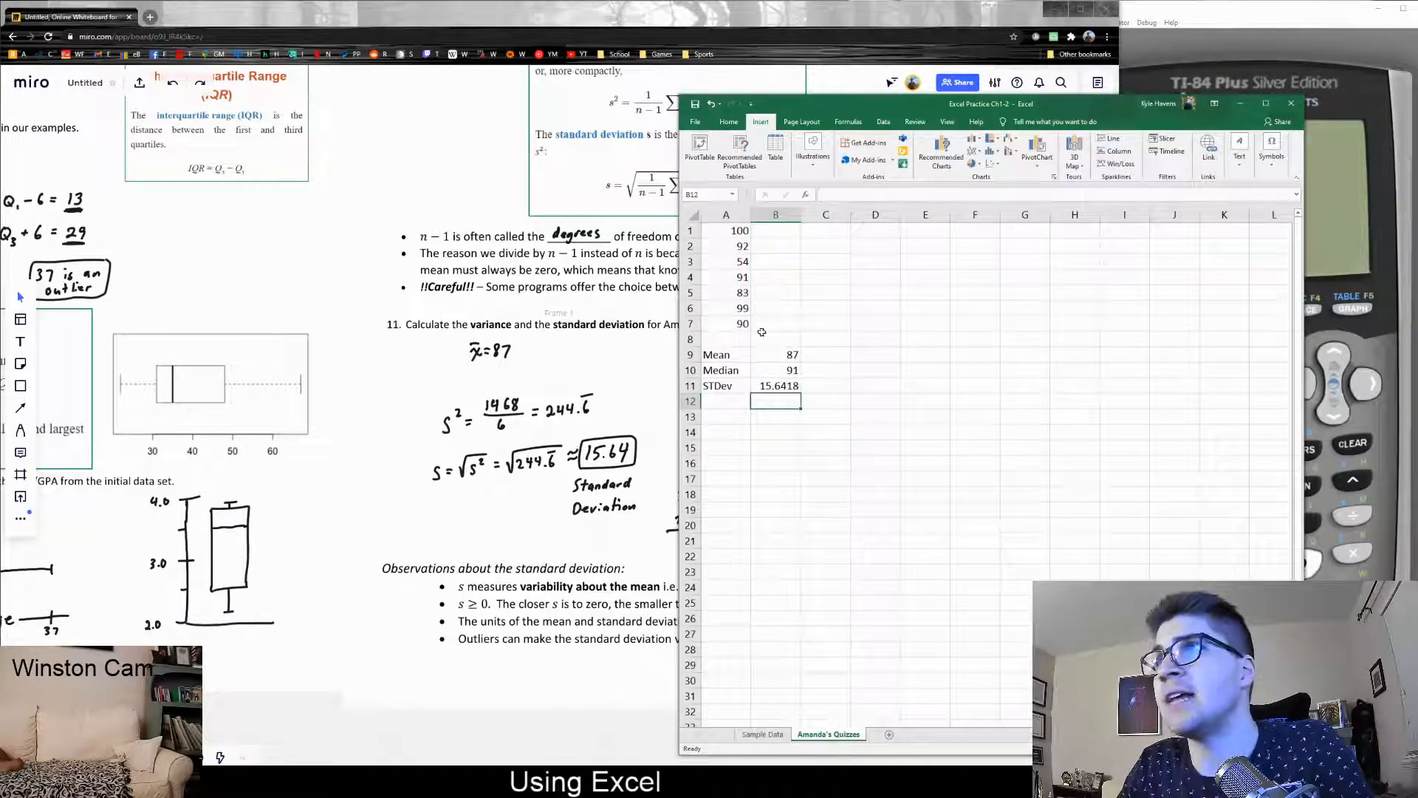
pyautogui.click(801, 387)
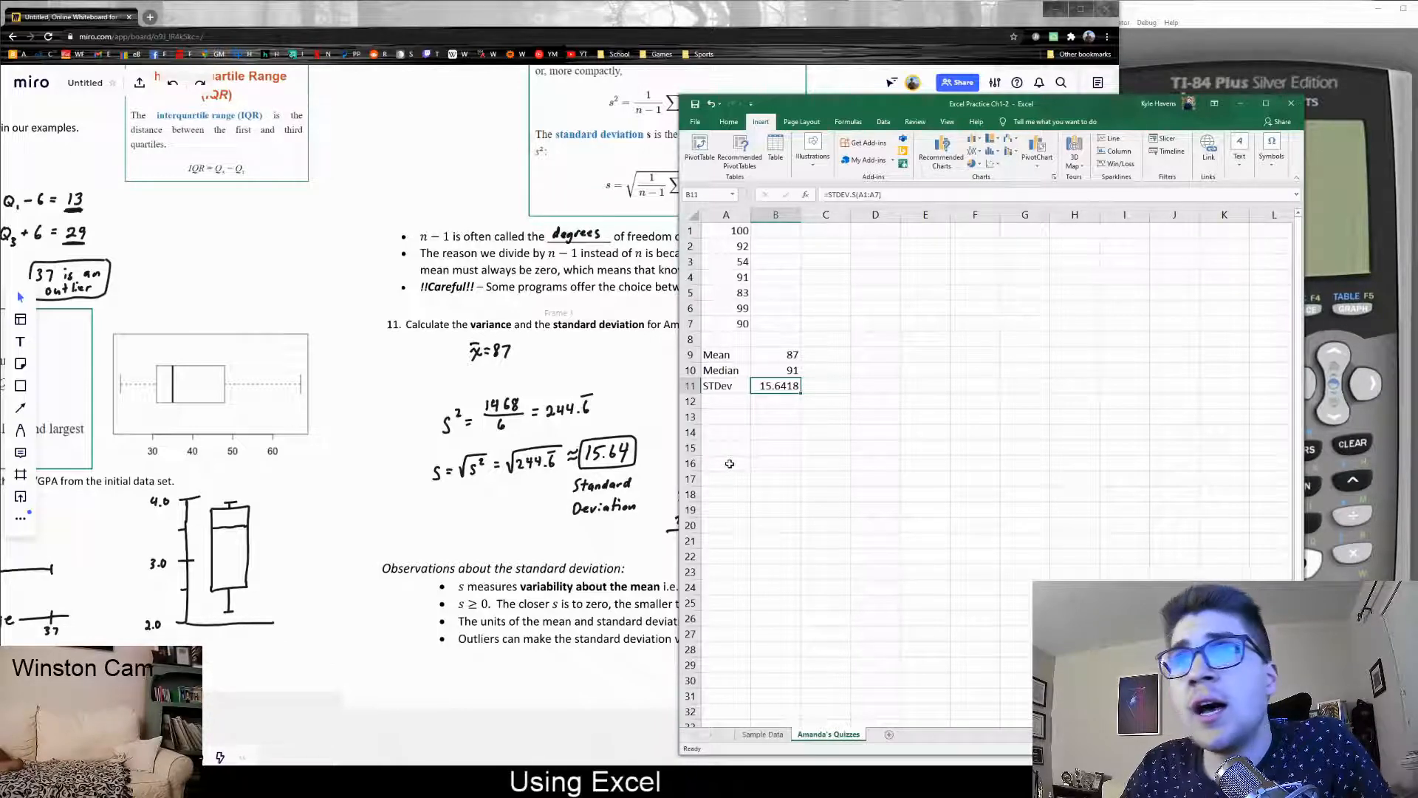
# Check the Miro worked deviation table, then return to Excel's Sample Data sheet
pyautogui.click(297, 715)
pyautogui.moveTo(297, 715); pyautogui.dragTo(459, 690)
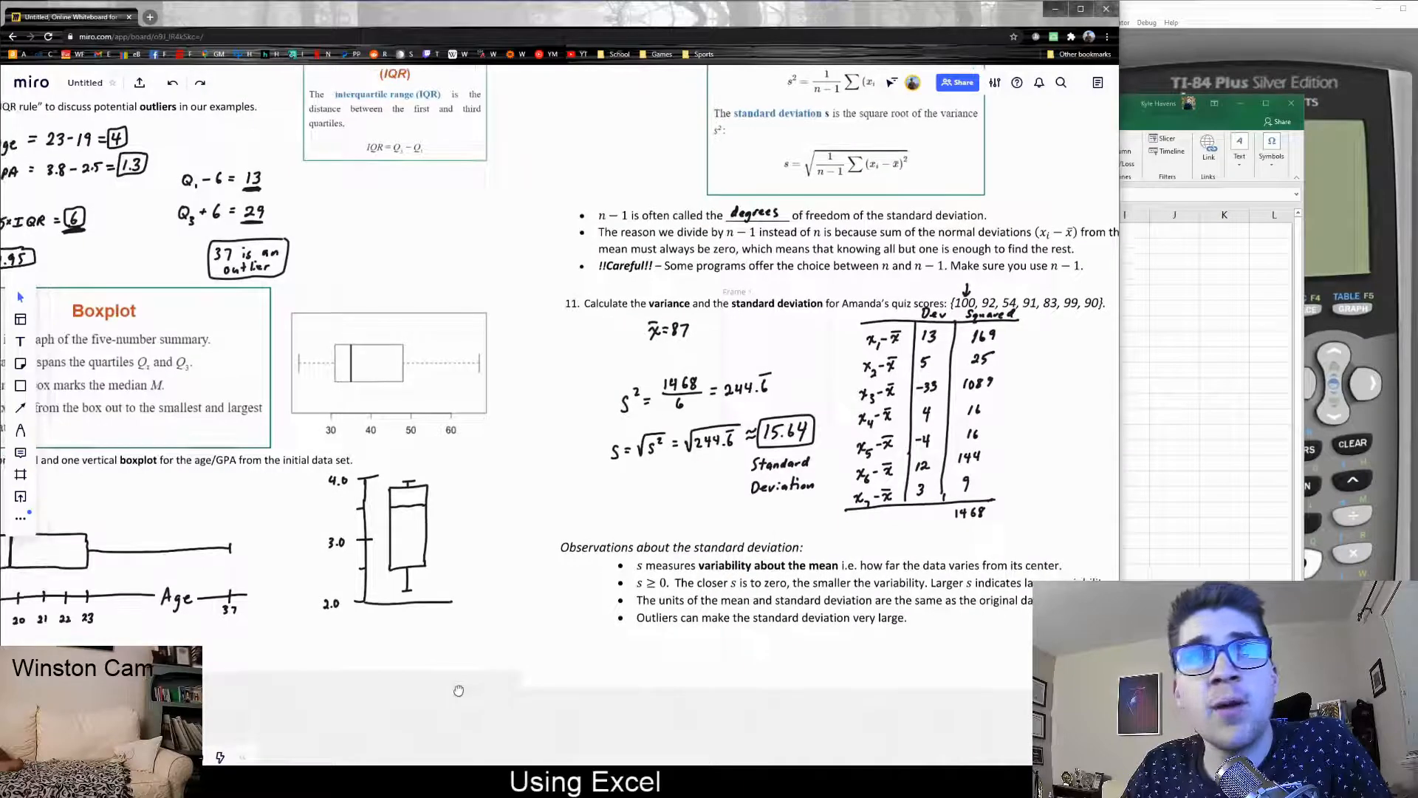
pyautogui.click(1219, 451)
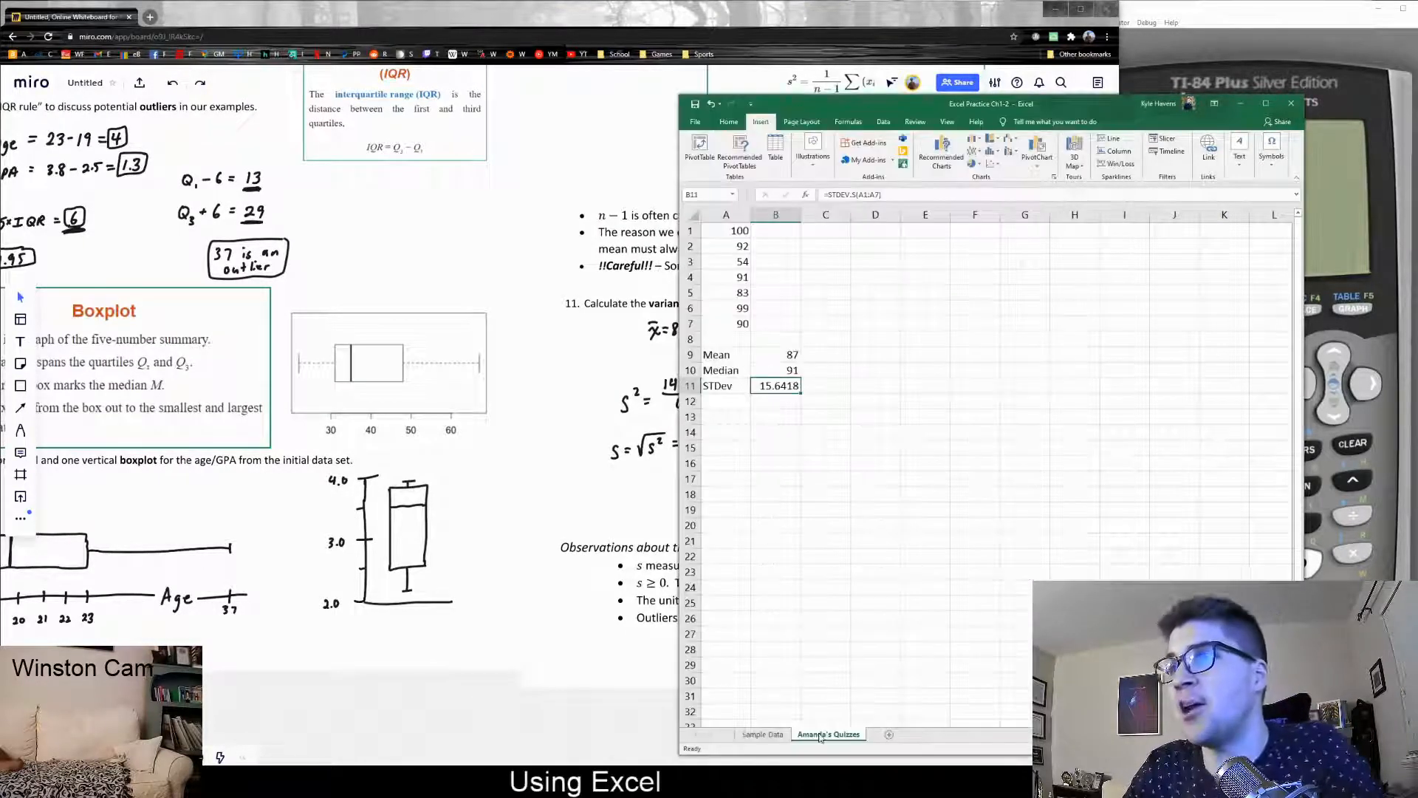
pyautogui.click(763, 735)
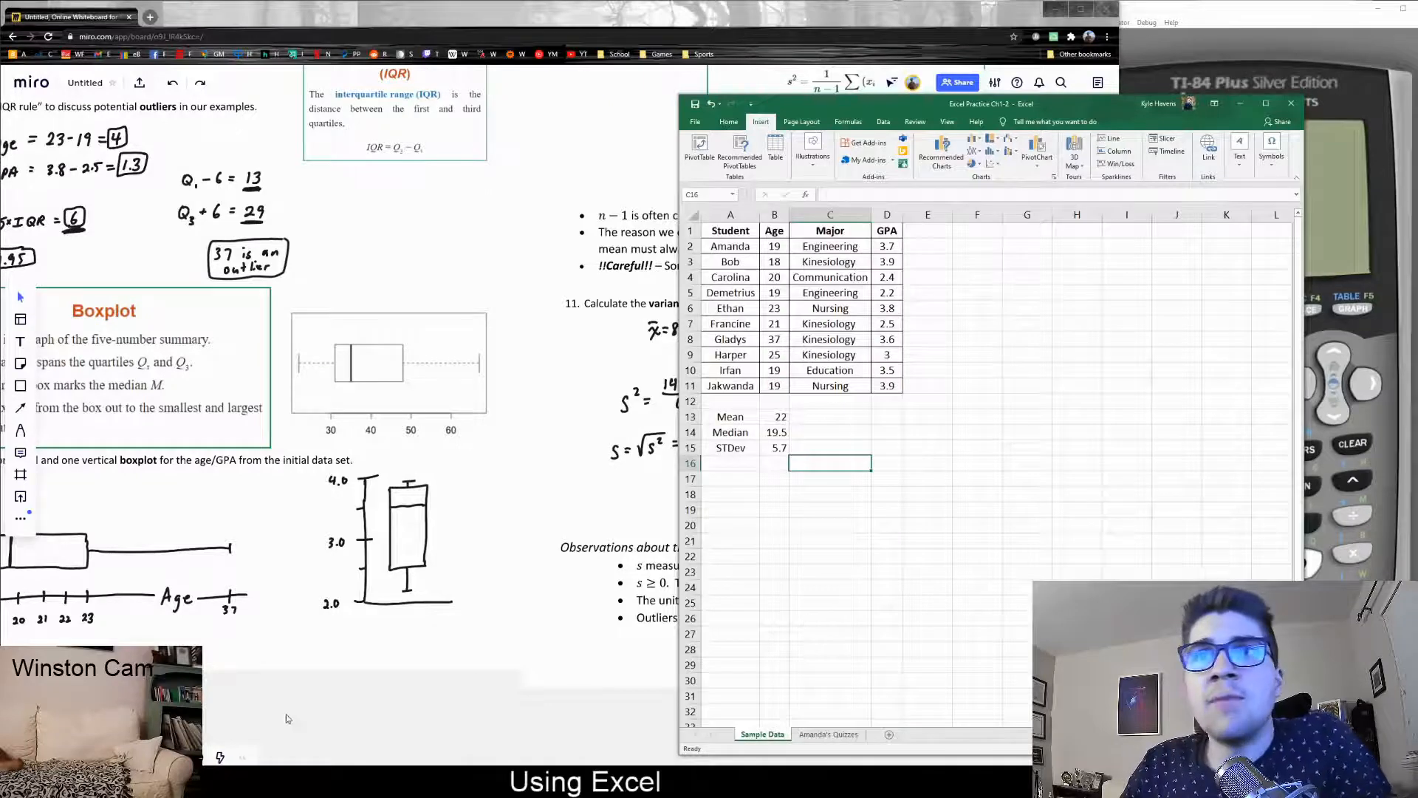
# Center the Miro board on the hand-drawn age and GPA boxplots, then return to Excel
pyautogui.moveTo(288, 719); pyautogui.dragTo(574, 748)
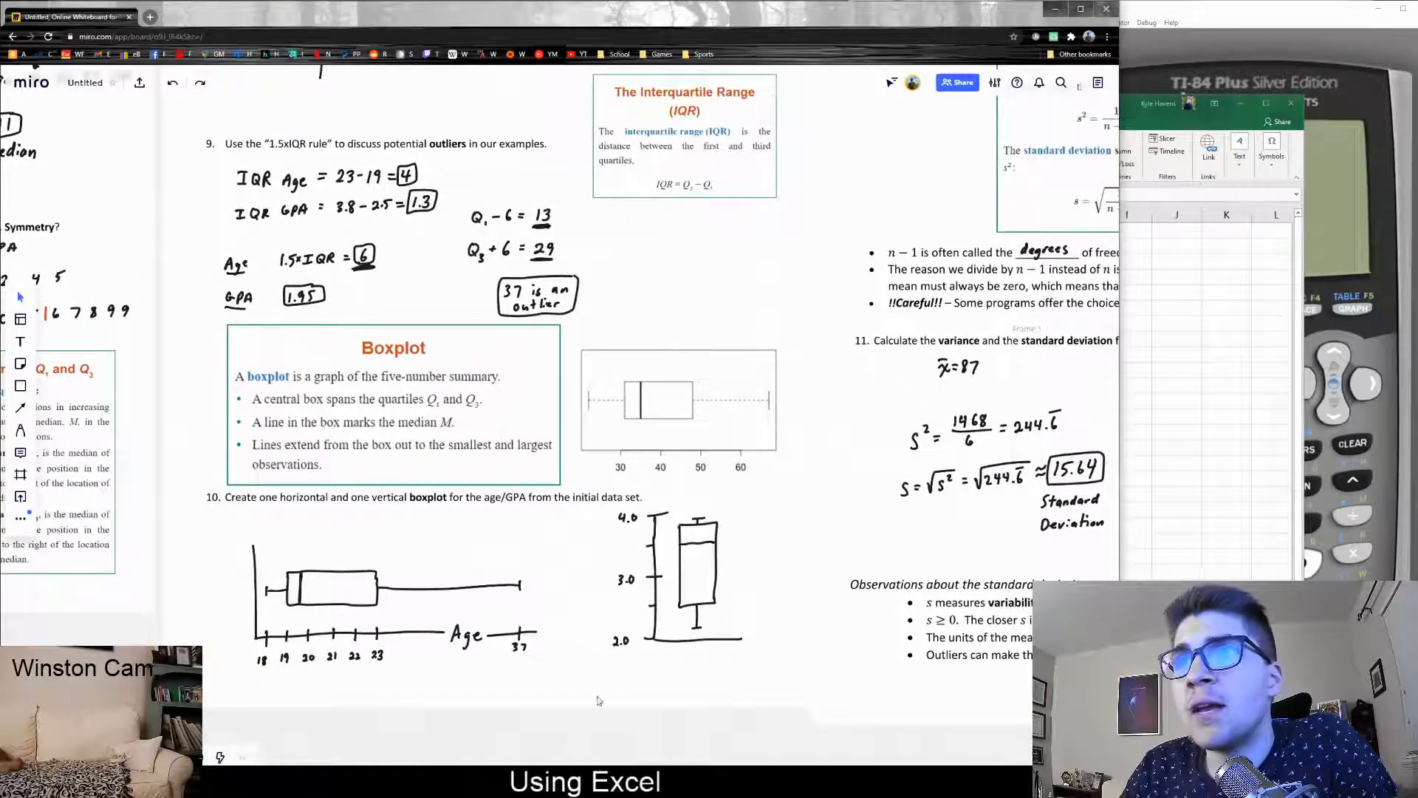
pyautogui.moveTo(571, 734); pyautogui.dragTo(544, 703)
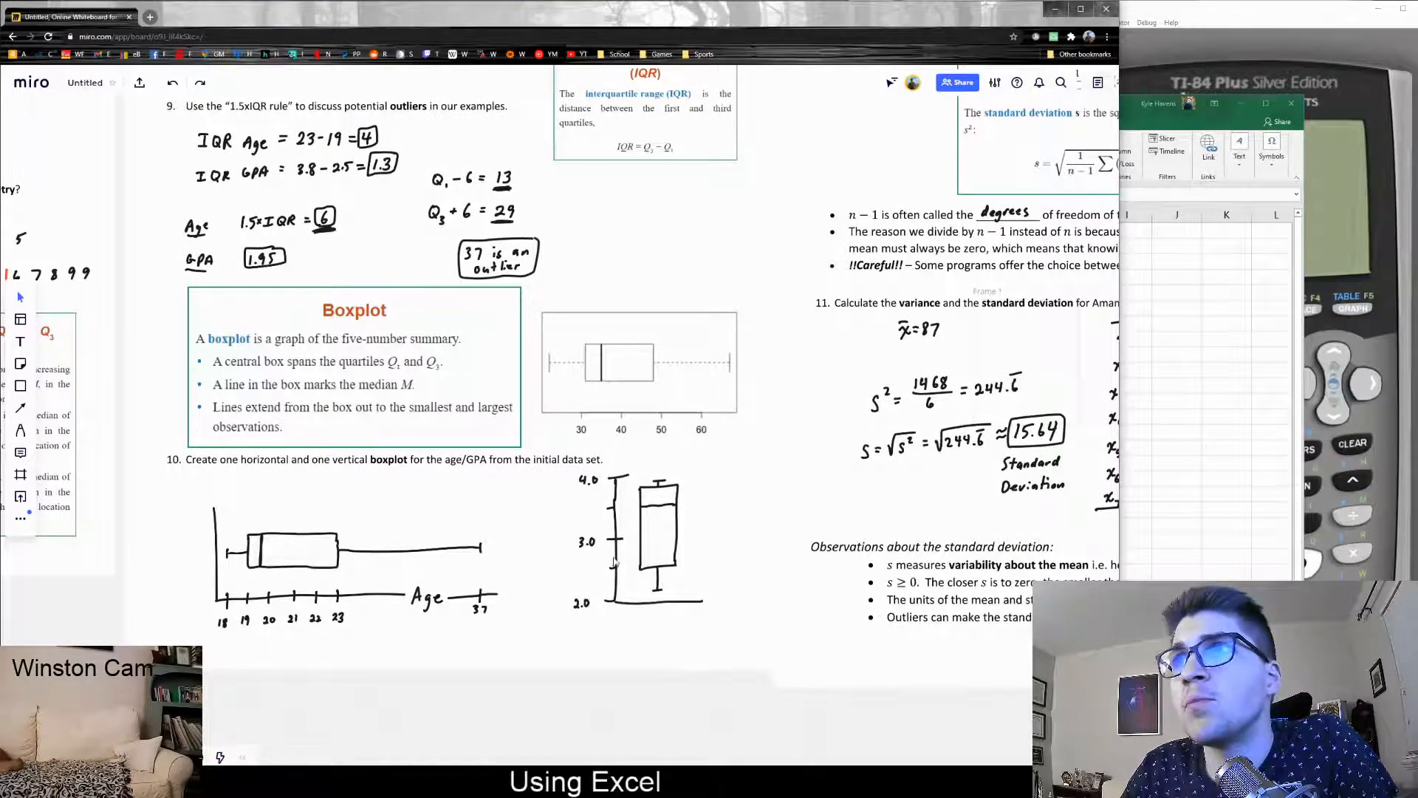
pyautogui.click(1143, 440)
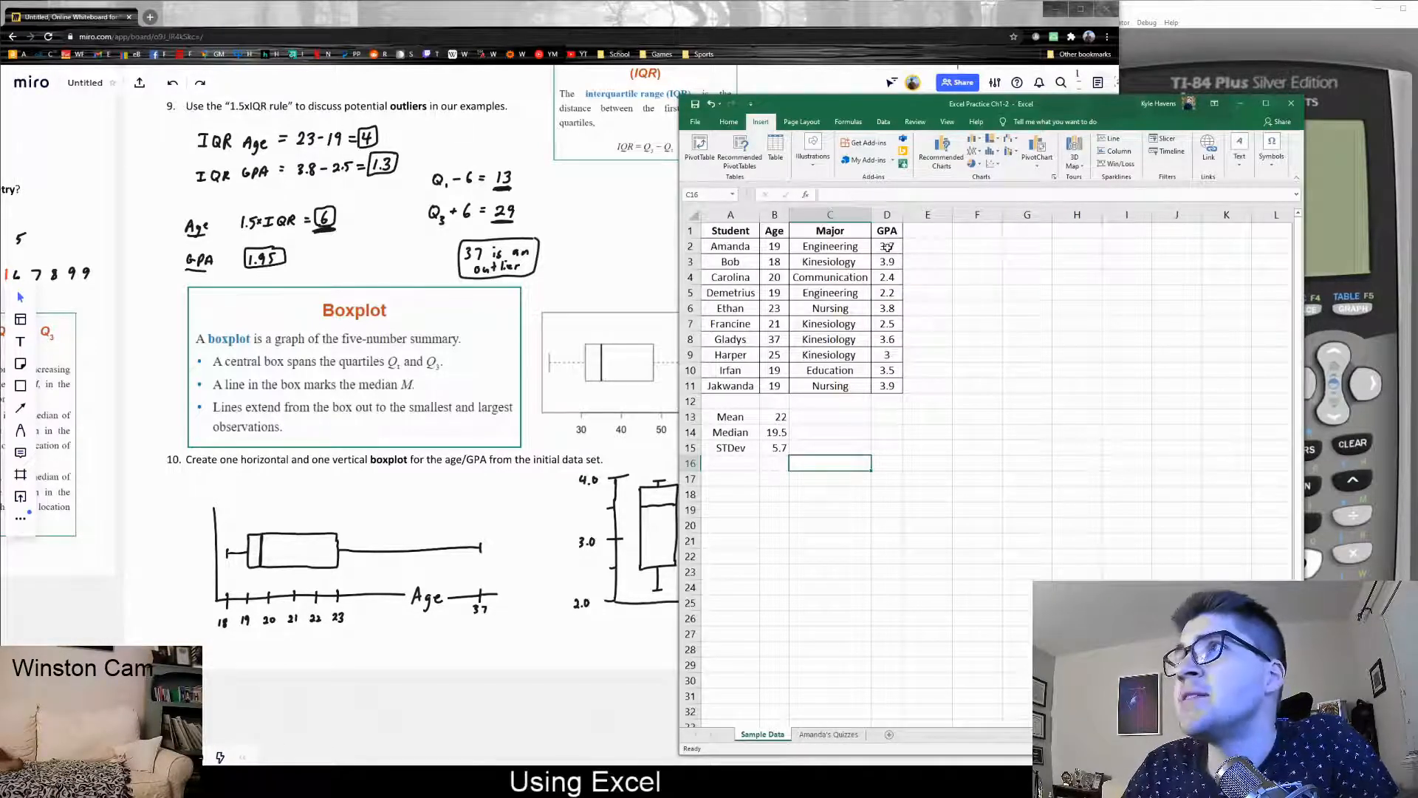
# Select the ten GPA values in D2:D11 as the chart data
pyautogui.click(994, 152)
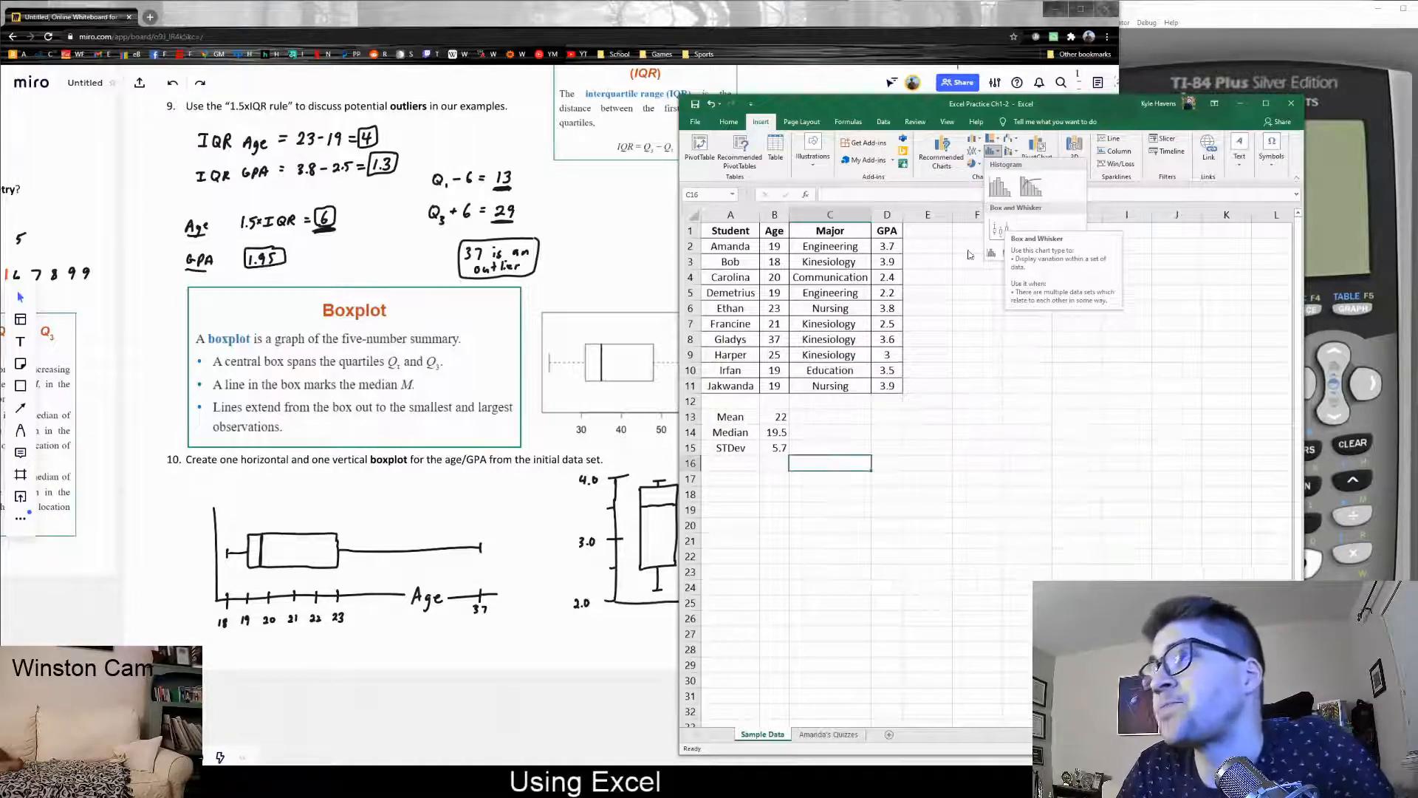
pyautogui.click(925, 273)
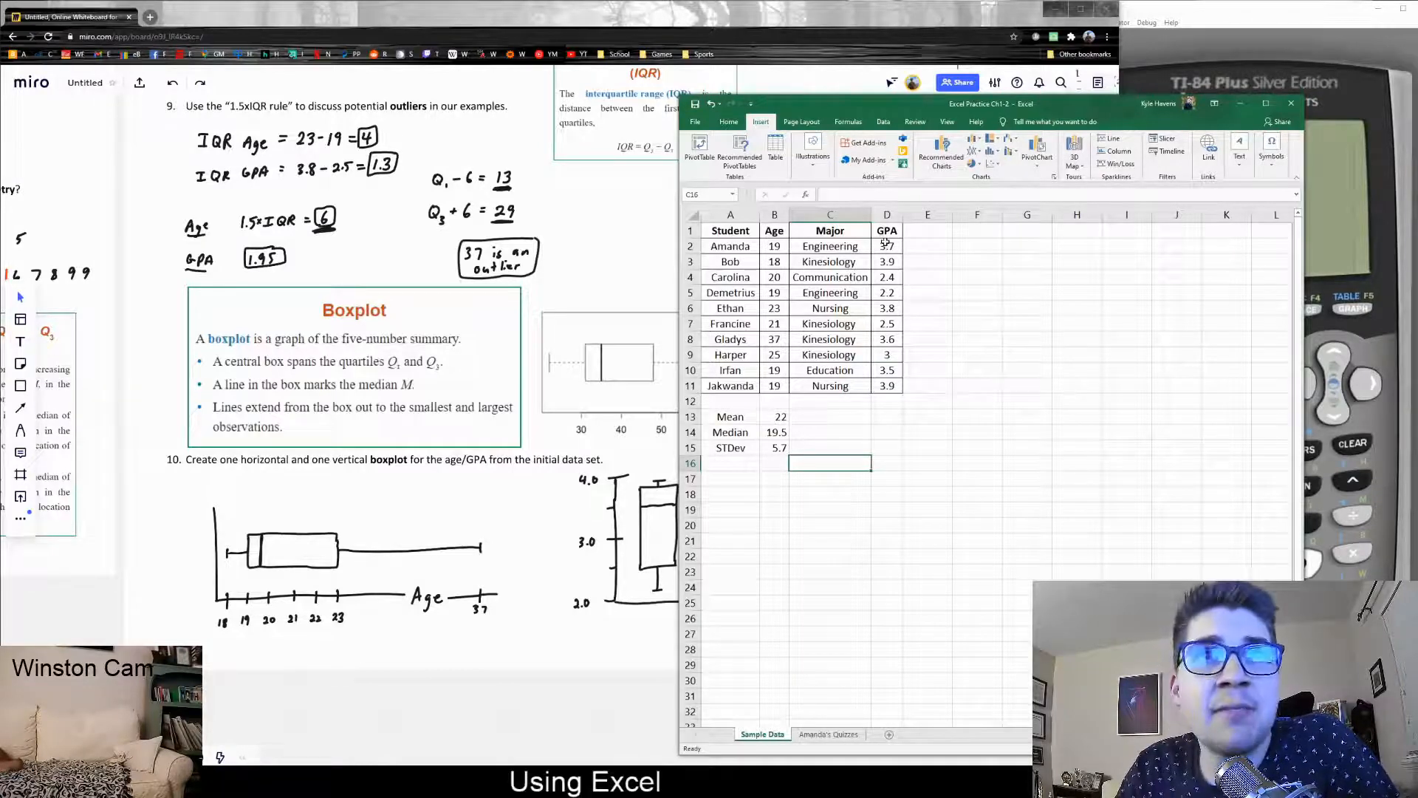
pyautogui.moveTo(885, 246); pyautogui.dragTo(888, 385)
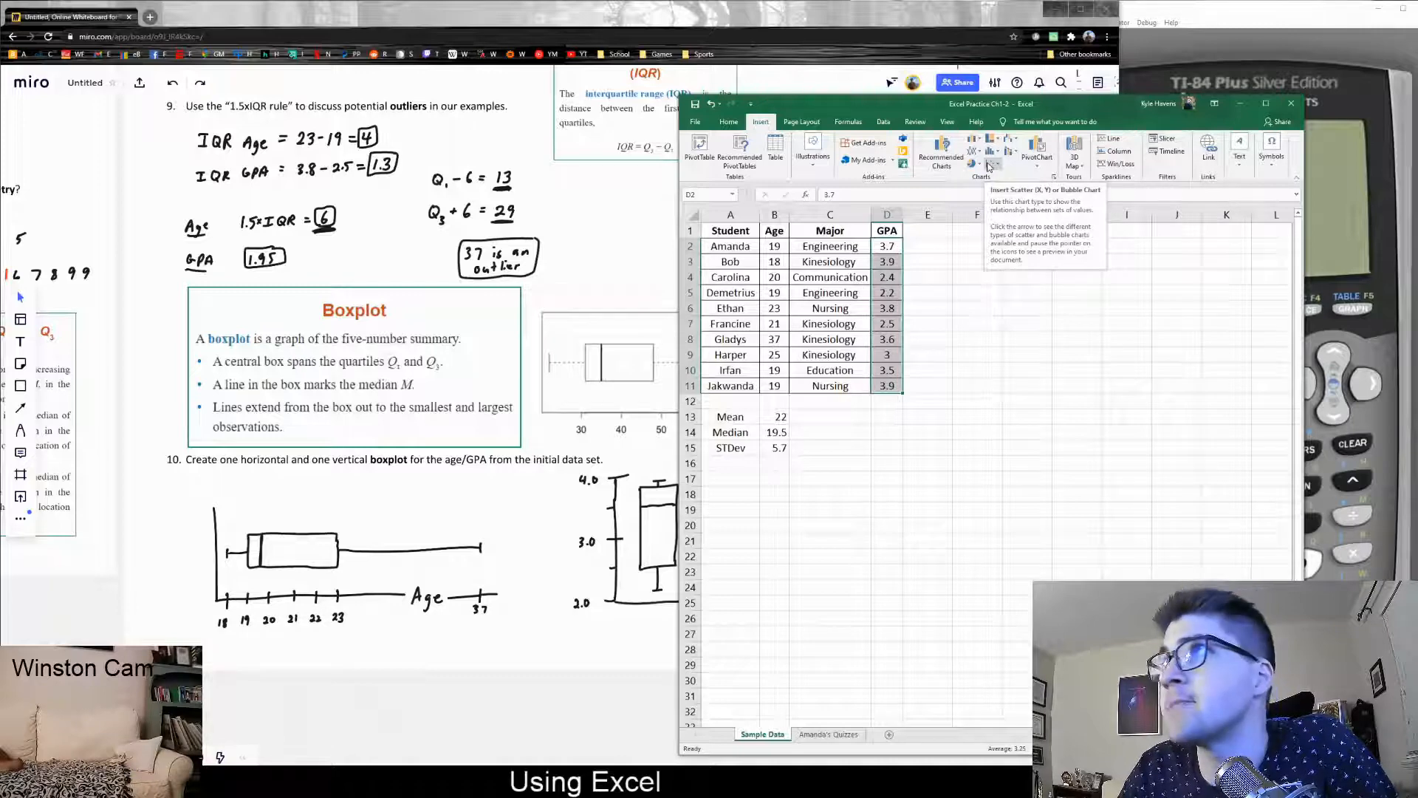
# Insert a Box and Whisker chart of the GPAs, resize it narrower and taller, and place it beside the table
pyautogui.click(989, 167)
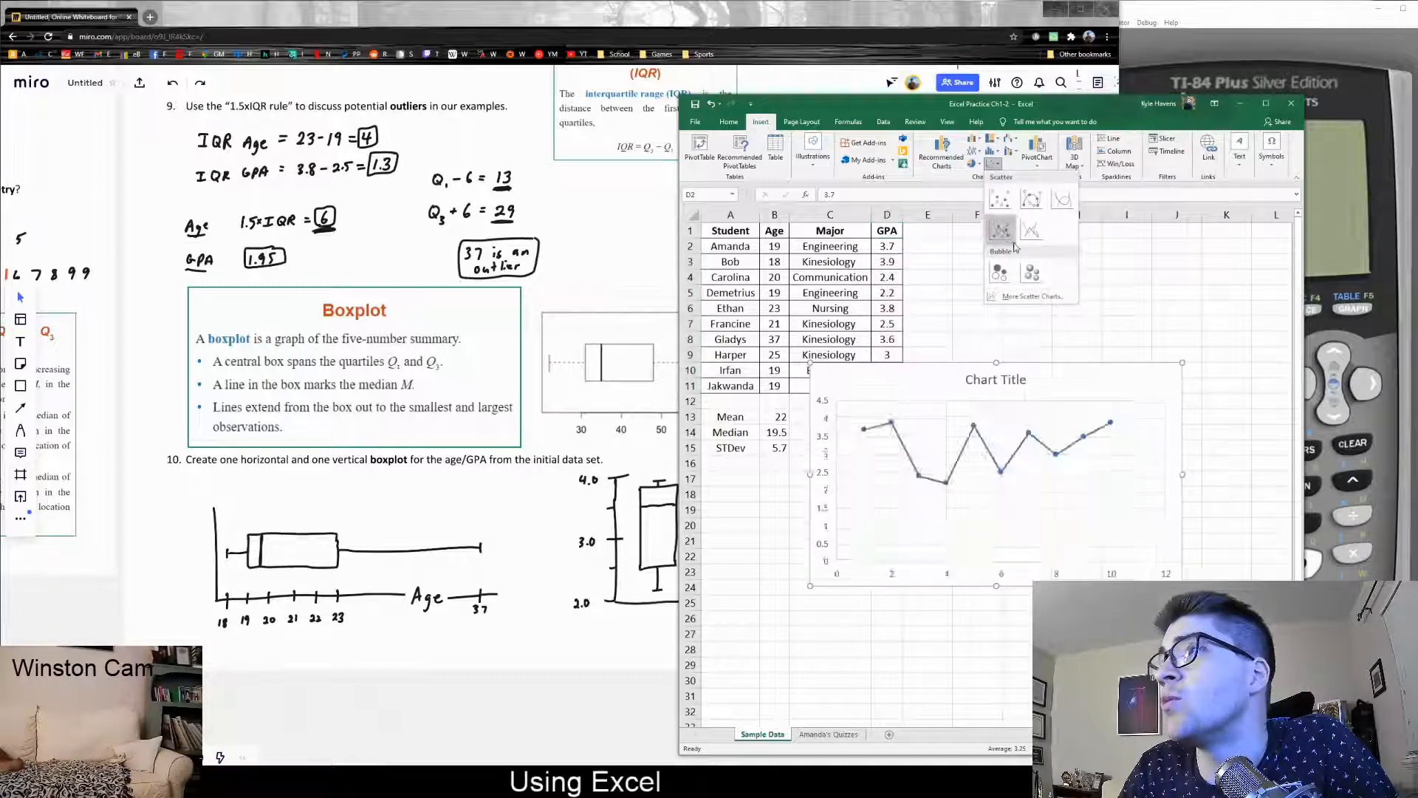
pyautogui.click(996, 153)
pyautogui.click(999, 230)
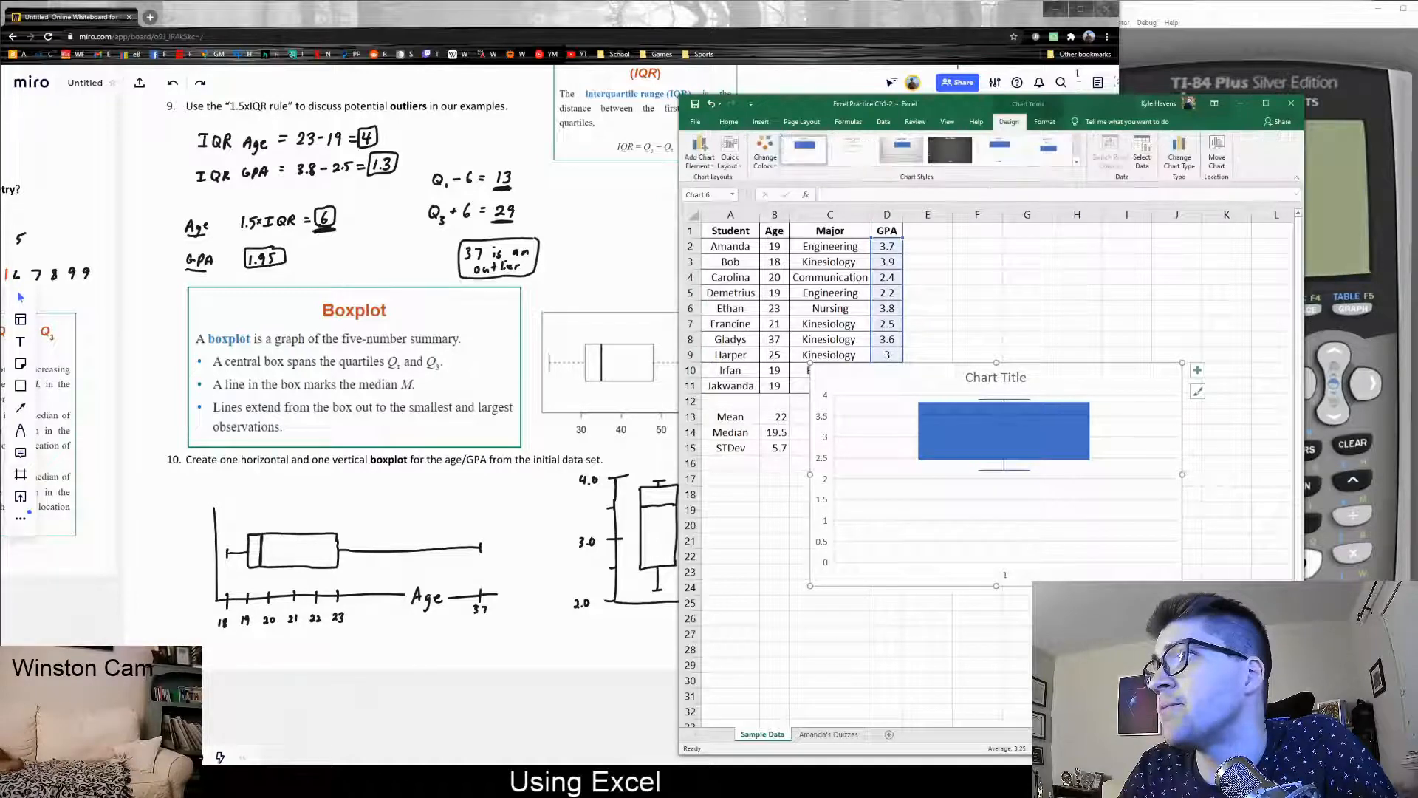
pyautogui.moveTo(1182, 585); pyautogui.dragTo(1027, 672)
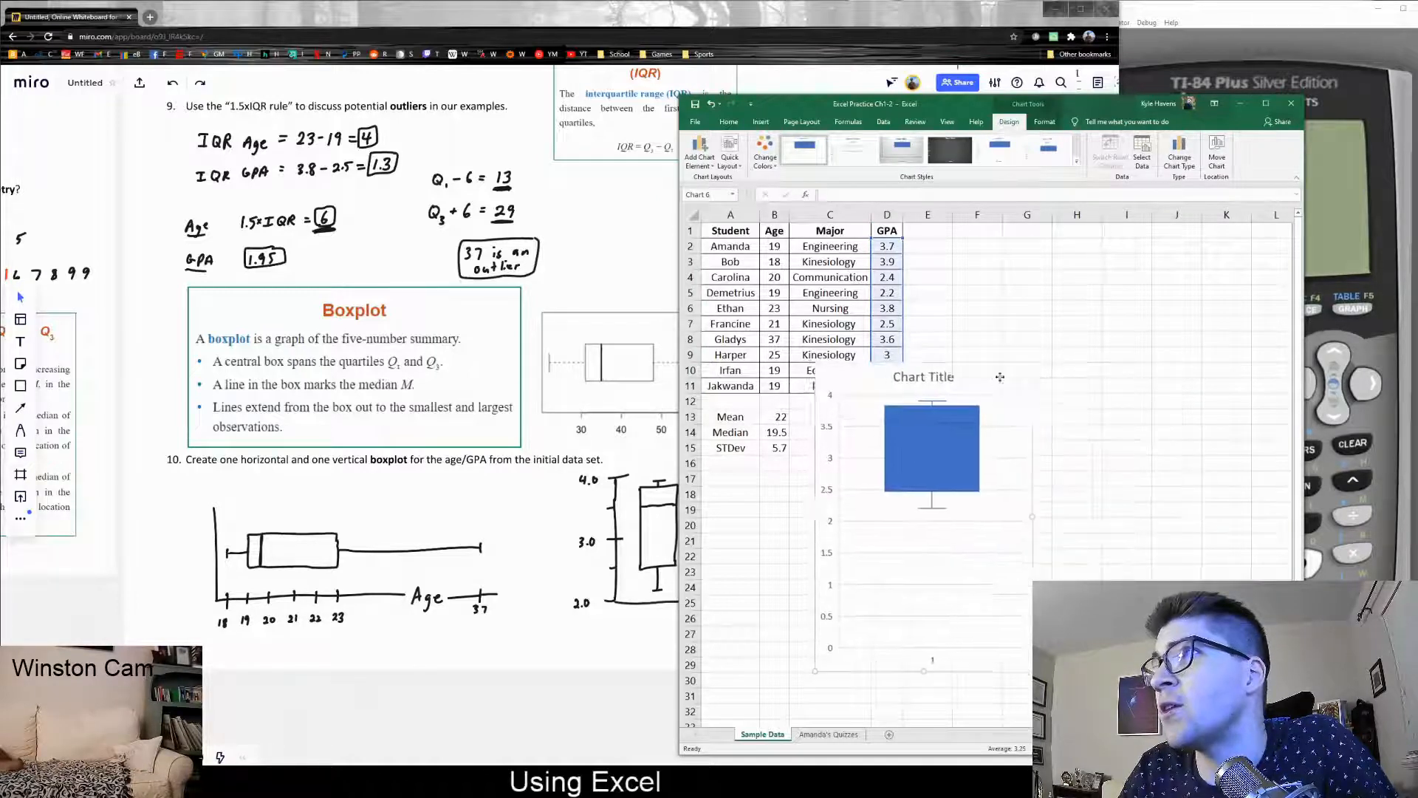
pyautogui.moveTo(982, 367); pyautogui.dragTo(1113, 303)
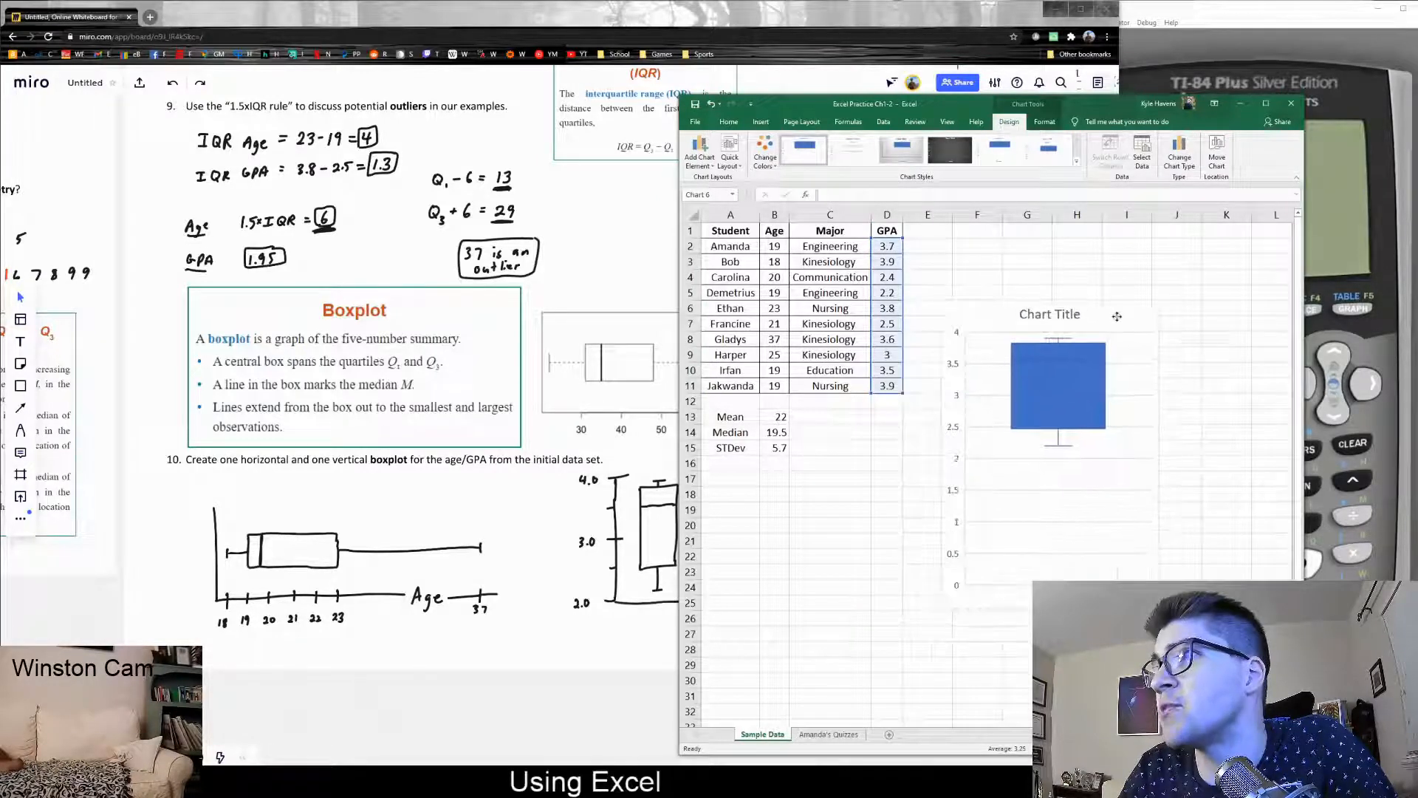
pyautogui.click(916, 540)
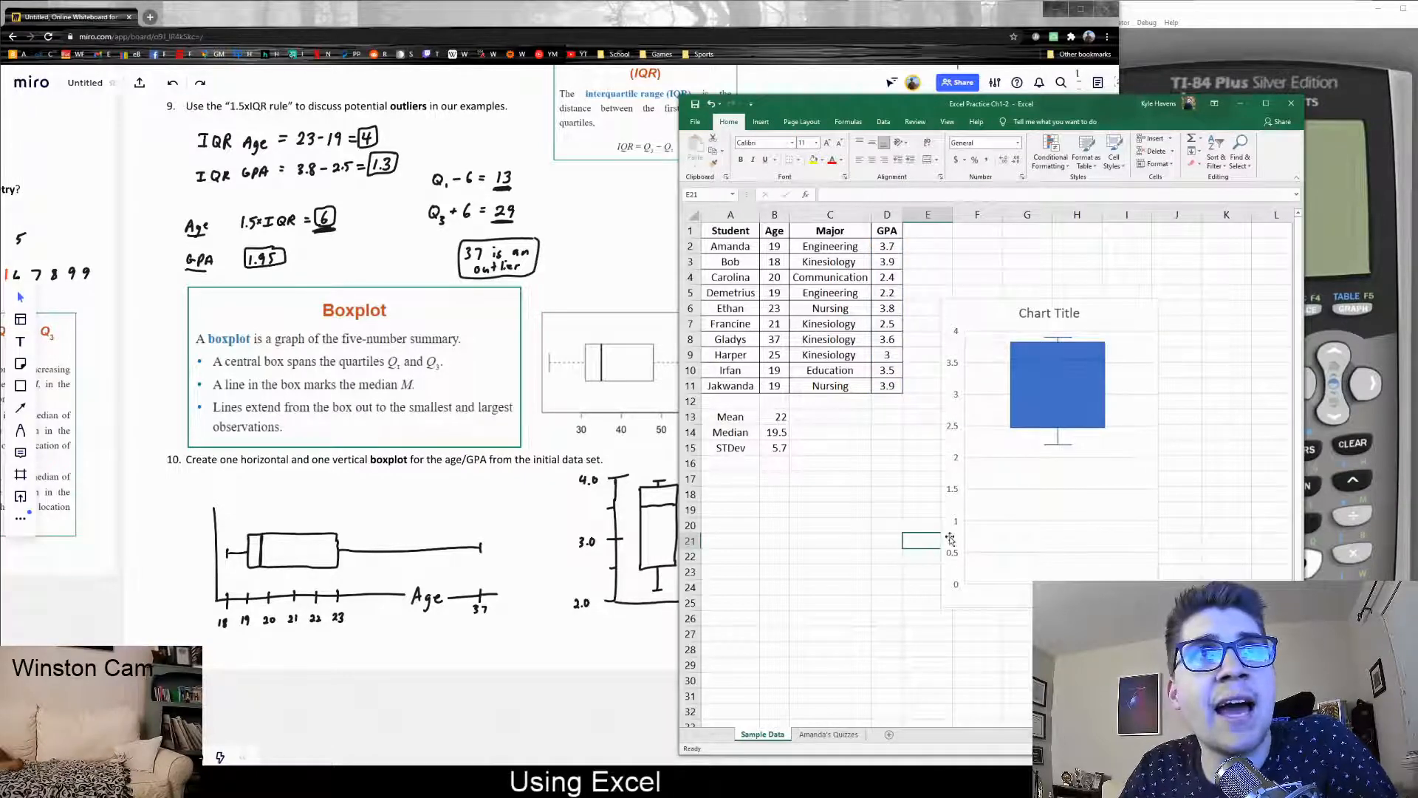
# Pan the Miro board to the hand-drawn GPA boxplot, then select the Excel chart's vertical axis
pyautogui.click(614, 503)
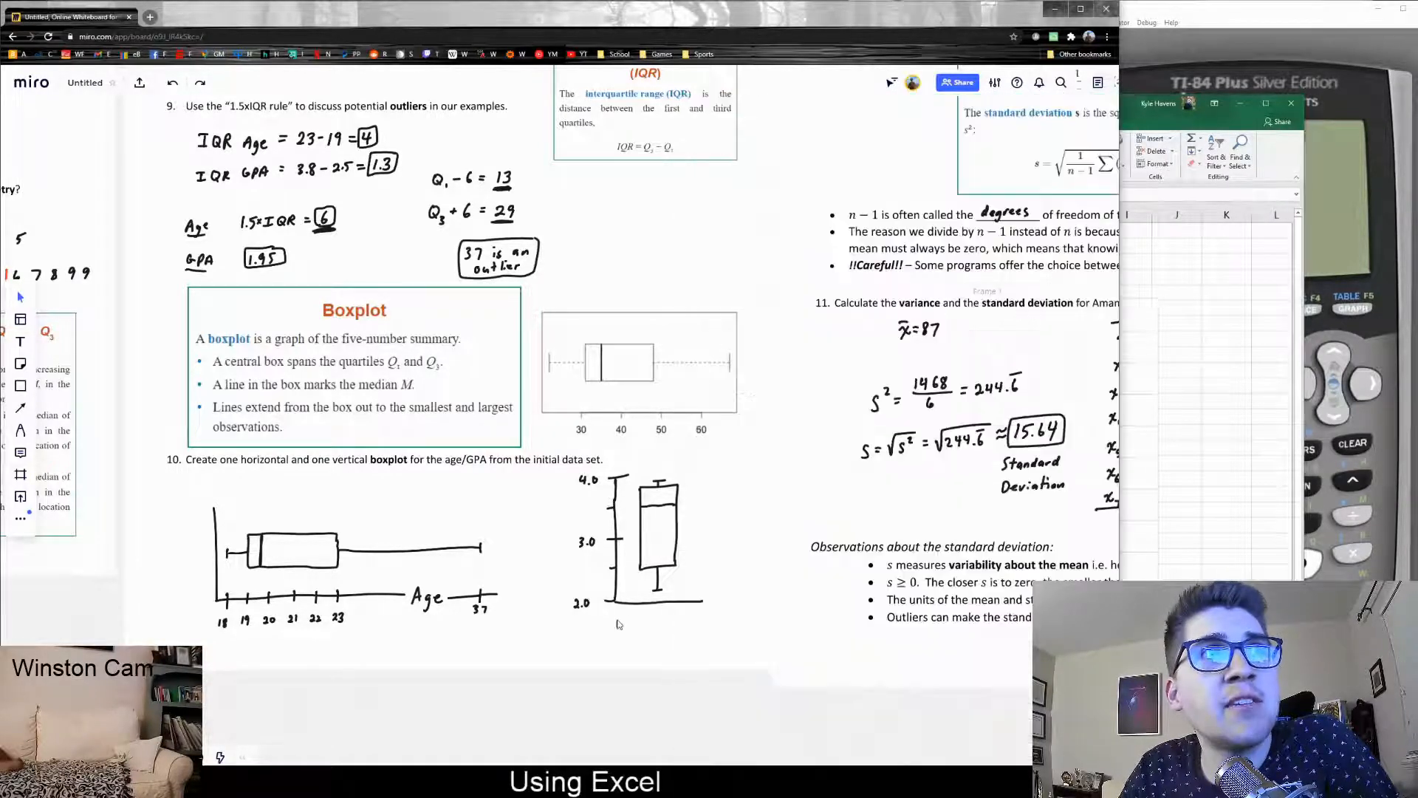
pyautogui.moveTo(686, 697); pyautogui.dragTo(572, 711)
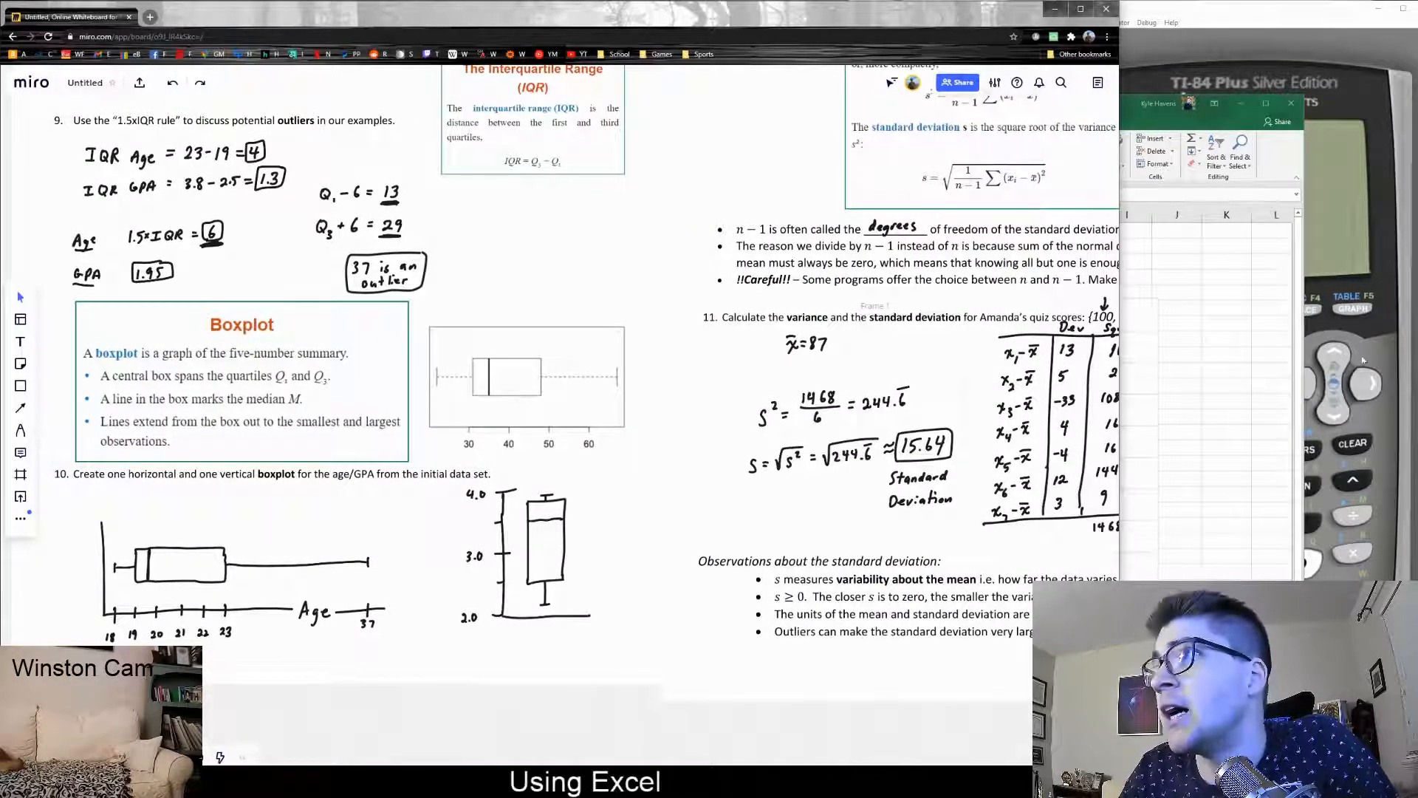
pyautogui.click(1266, 352)
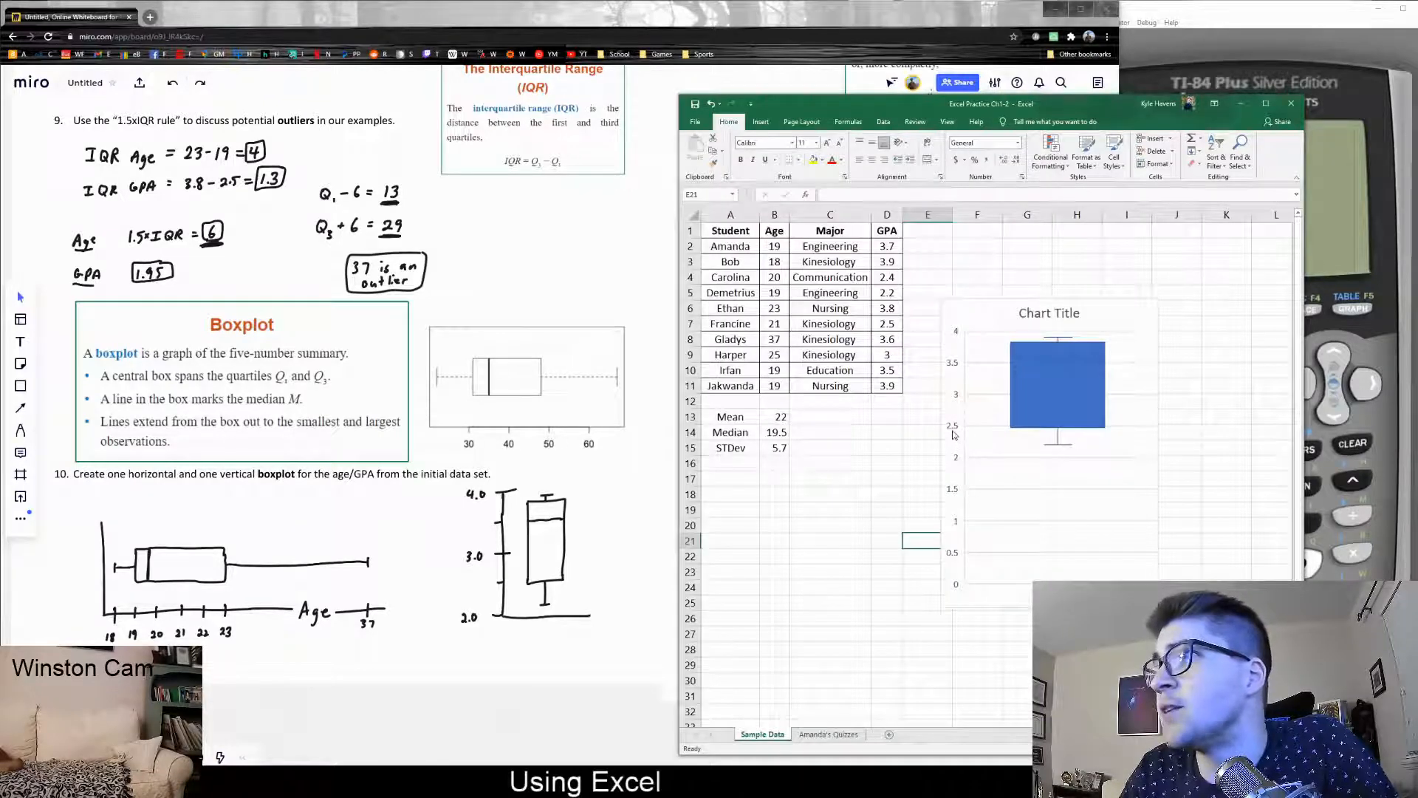
pyautogui.click(955, 431)
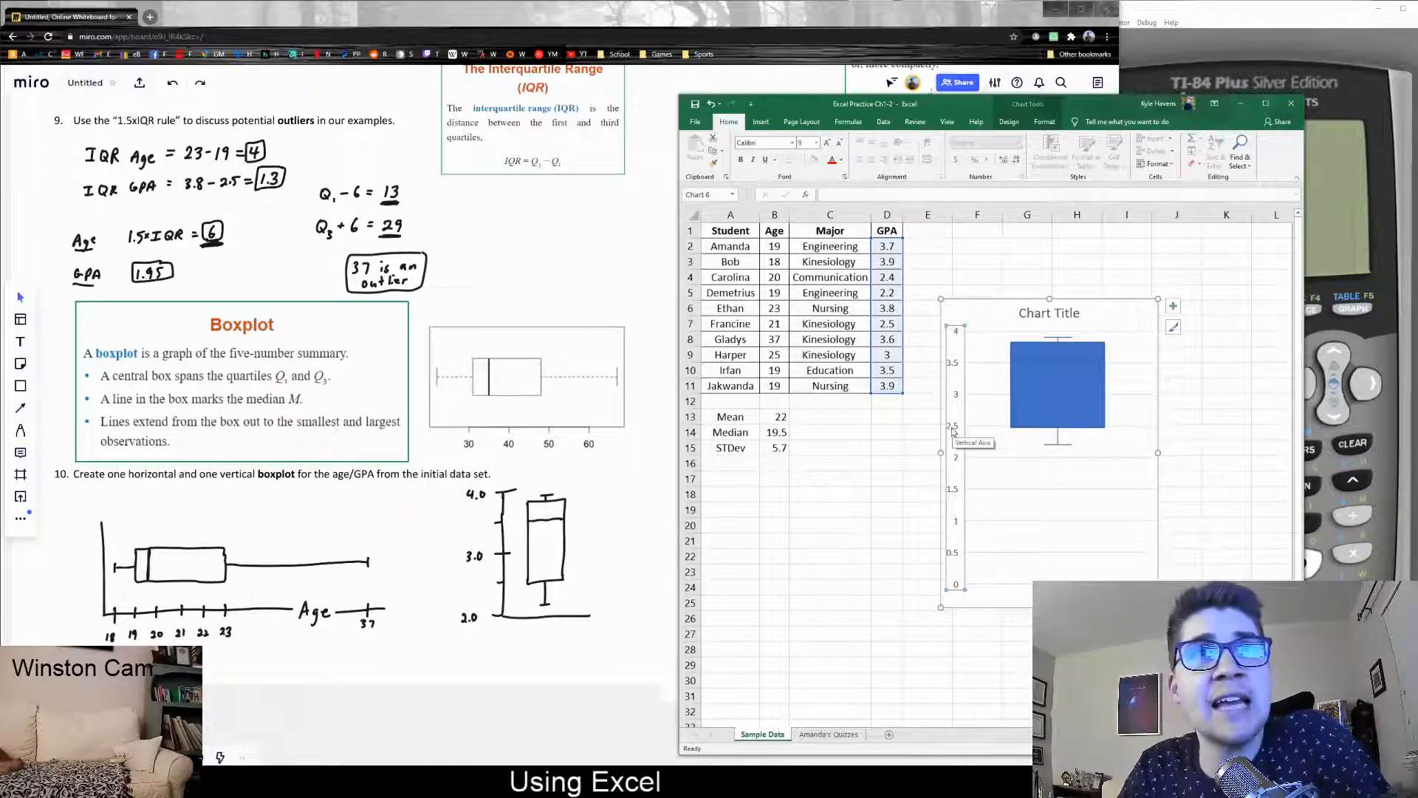
# Set the GPA chart's vertical axis Bounds Minimum to 2 so it runs 2.0–4.0, then deselect the chart
pyautogui.rightClick(953, 432)
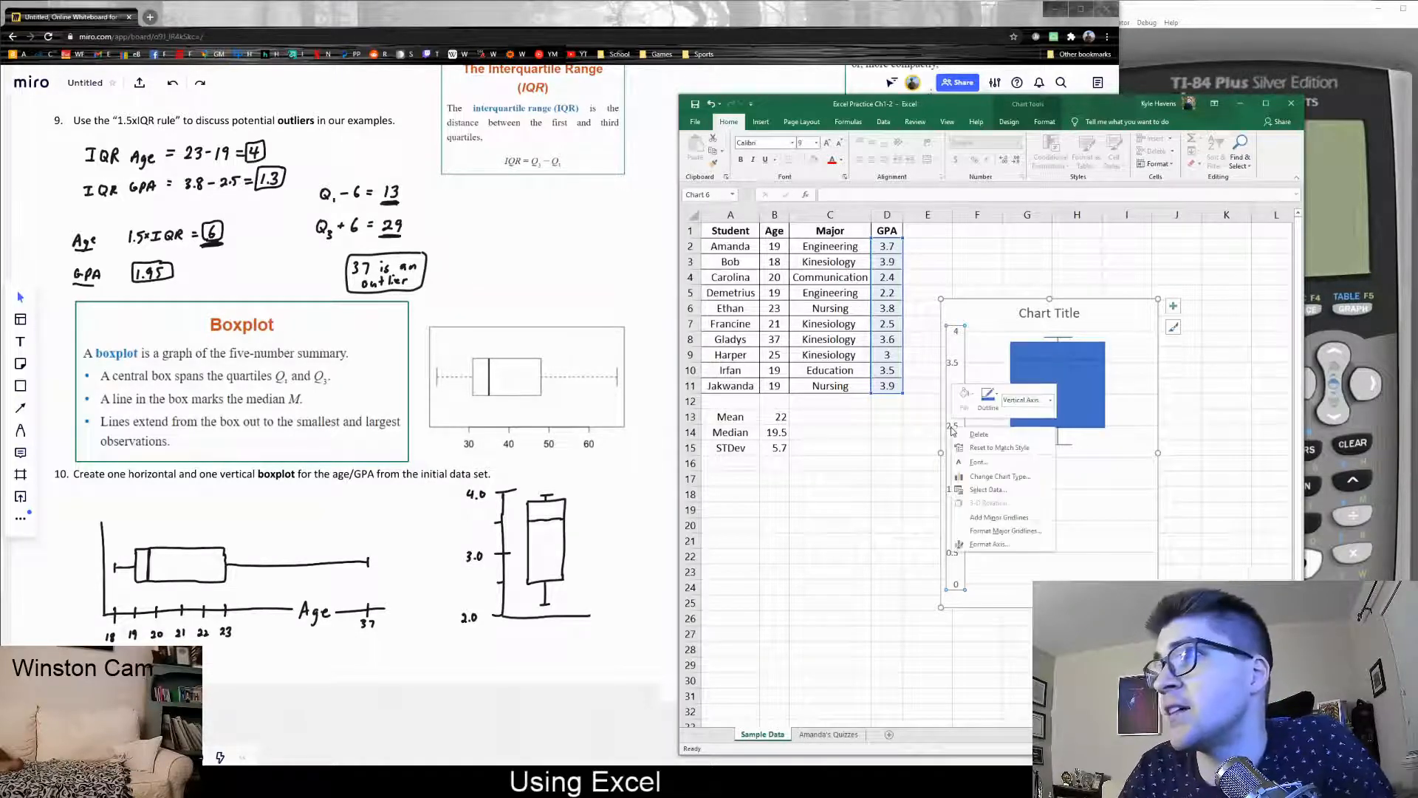
pyautogui.click(990, 546)
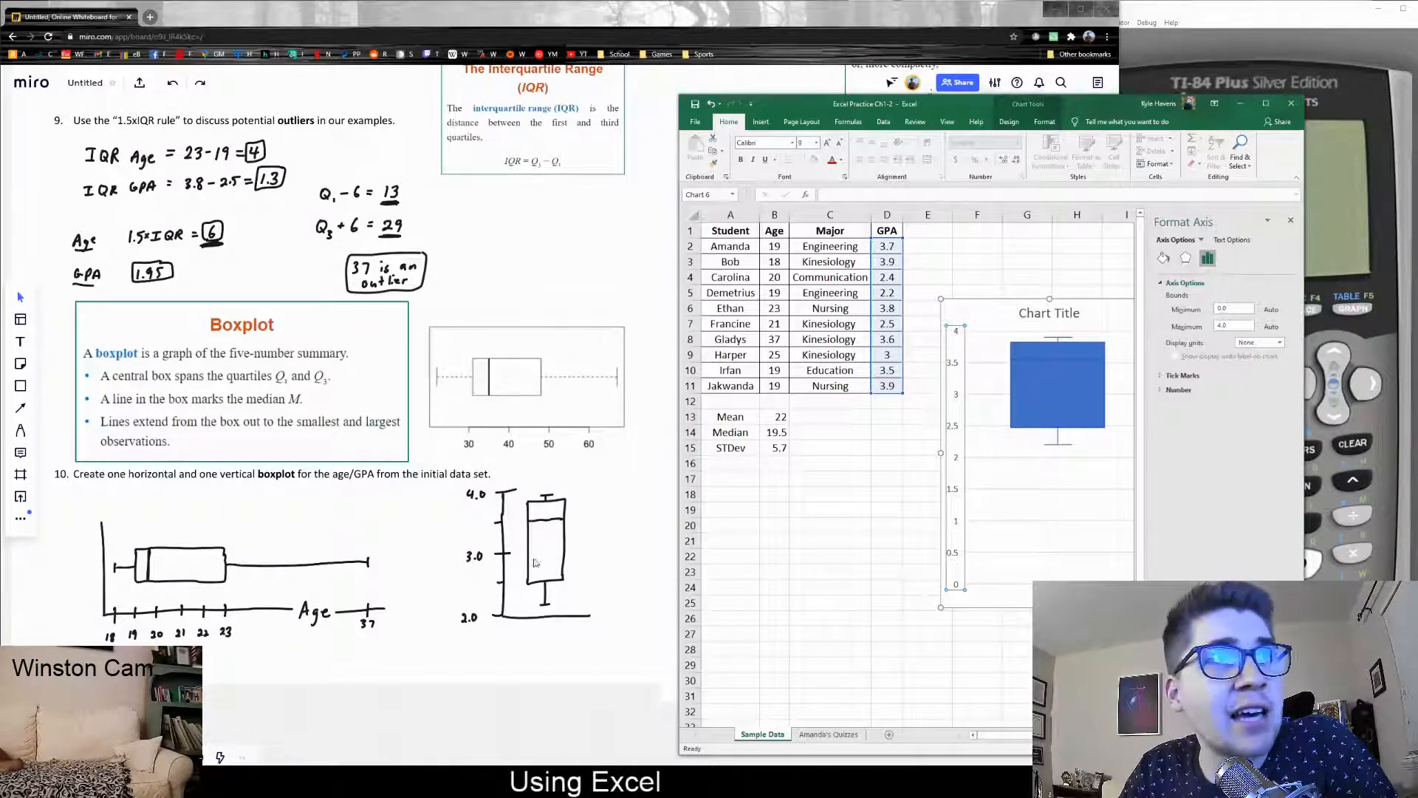
pyautogui.moveTo(1237, 311); pyautogui.dragTo(1201, 319)
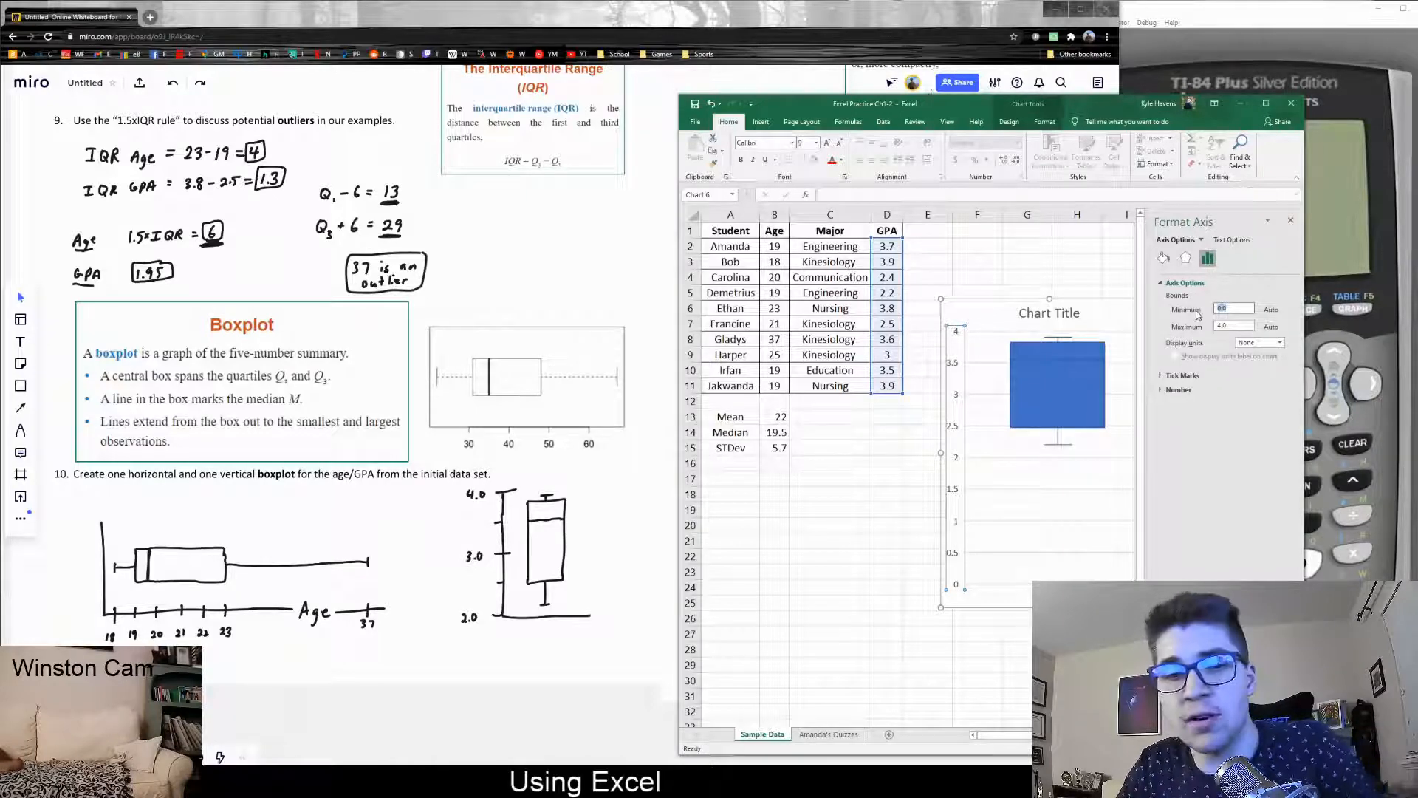
pyautogui.press('Return')
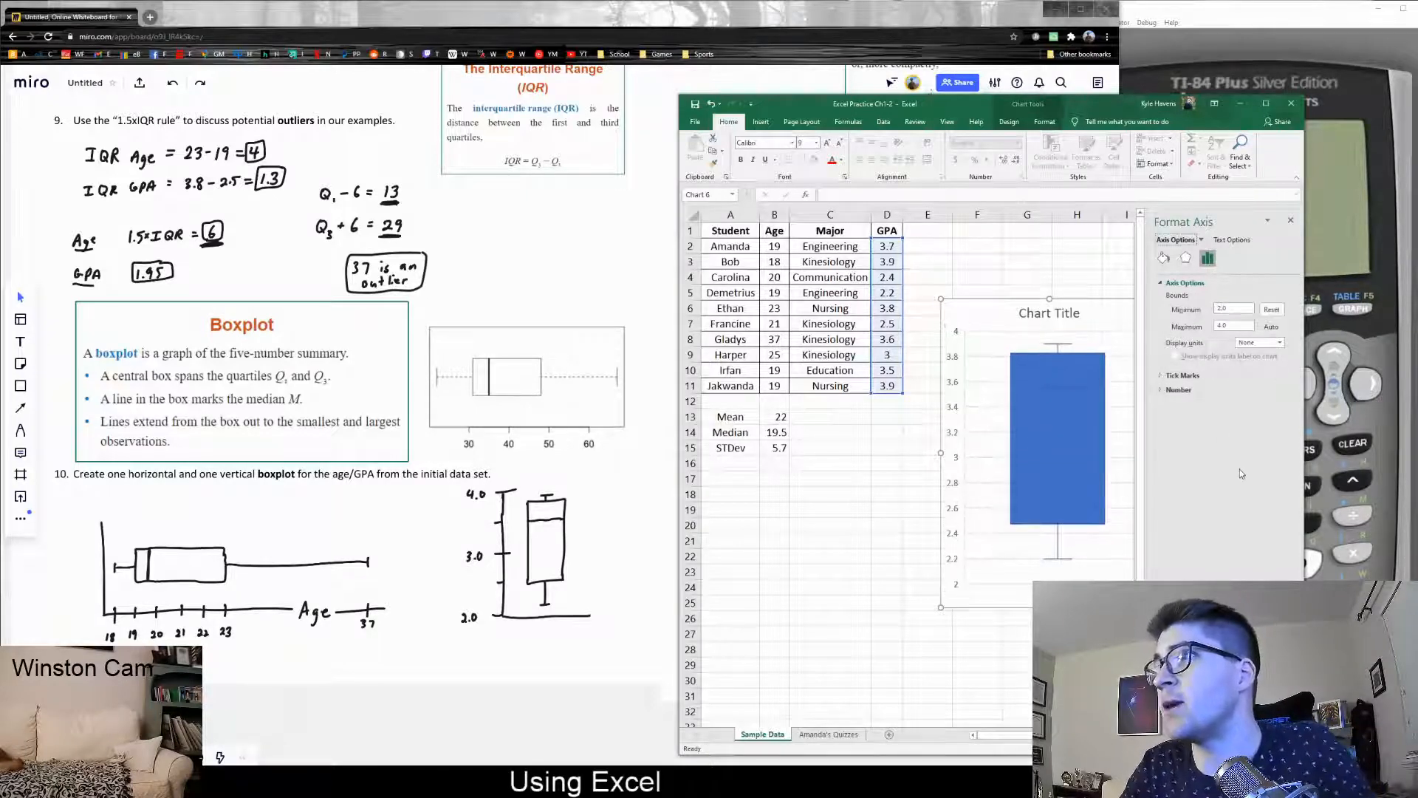
pyautogui.click(1292, 220)
pyautogui.click(887, 509)
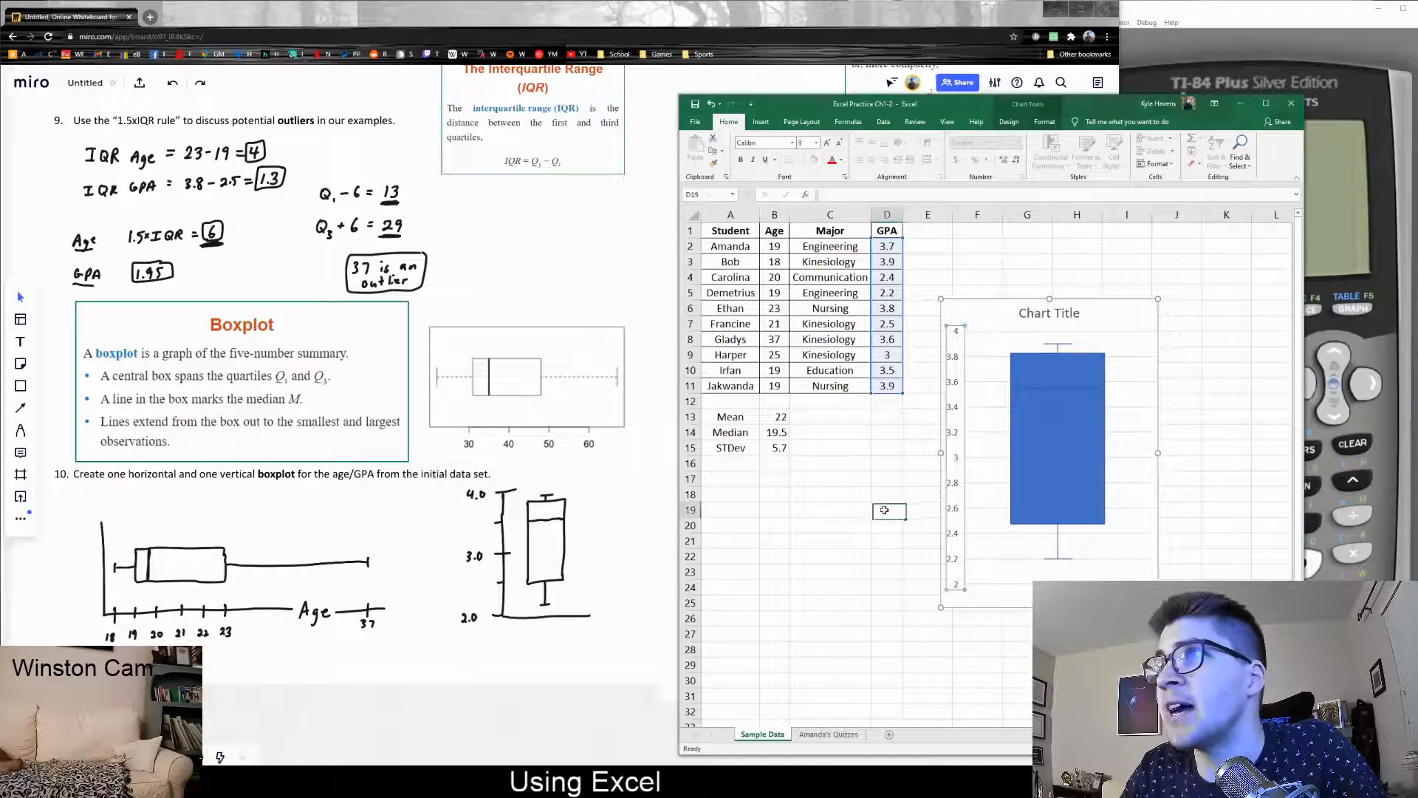